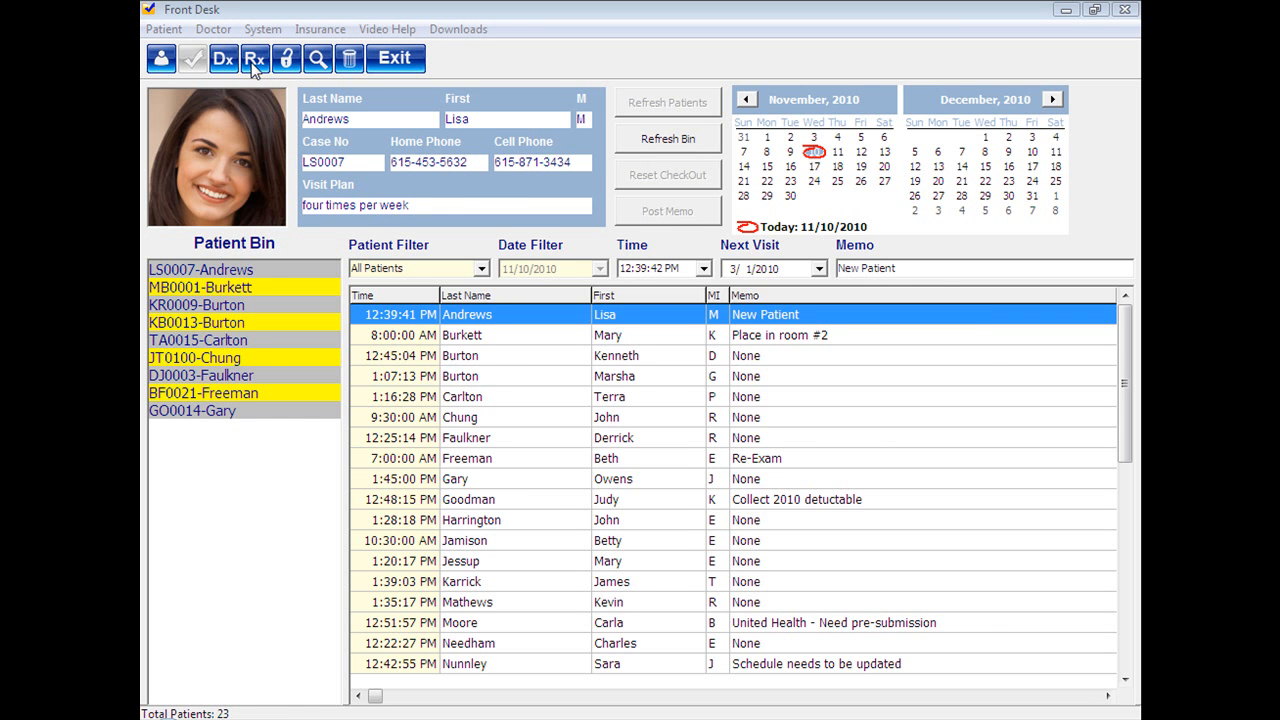
# Open the list of CPT procedure codes and filter it by the MP (Manipulation) type of service.
pyautogui.click(255, 62)
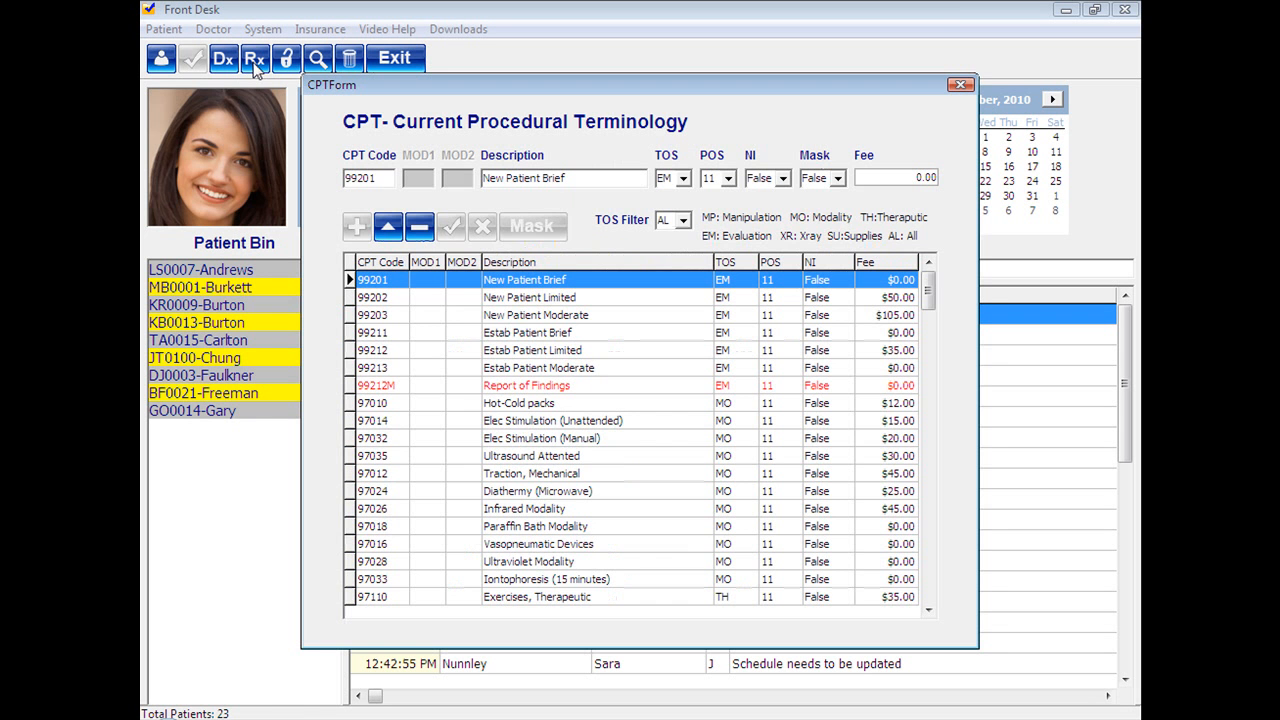
pyautogui.click(438, 302)
pyautogui.click(450, 320)
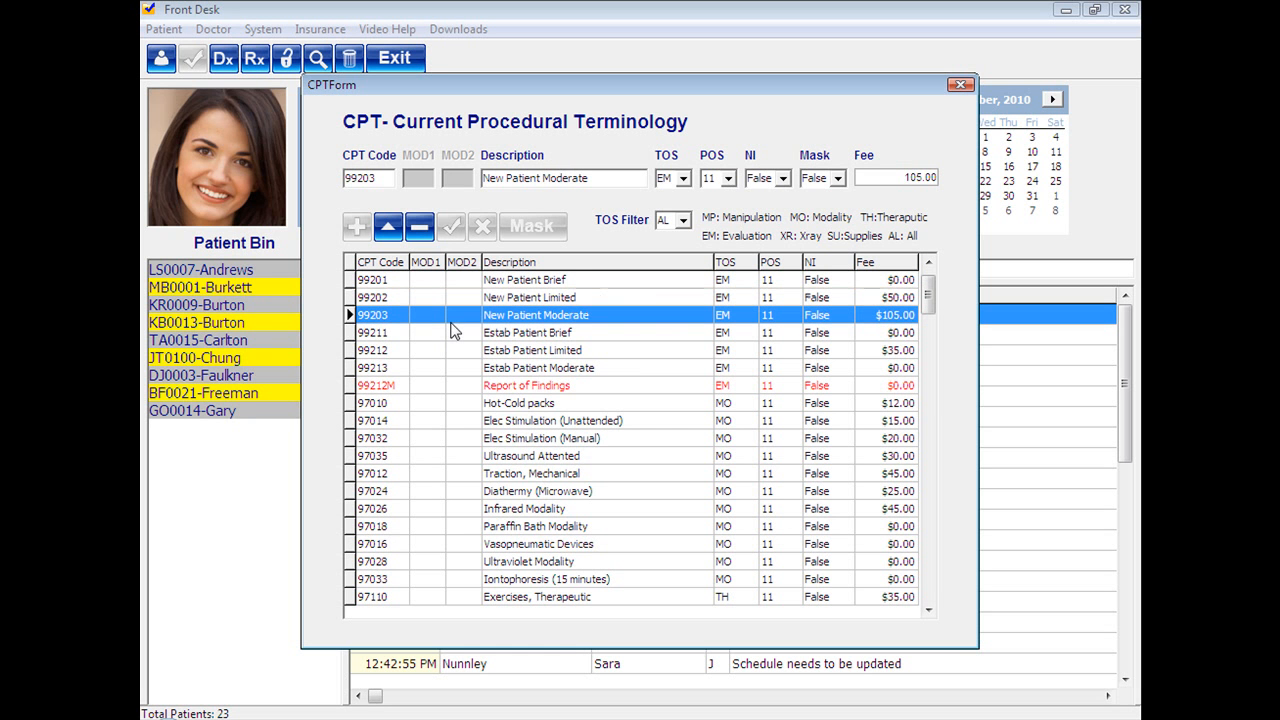
pyautogui.click(683, 222)
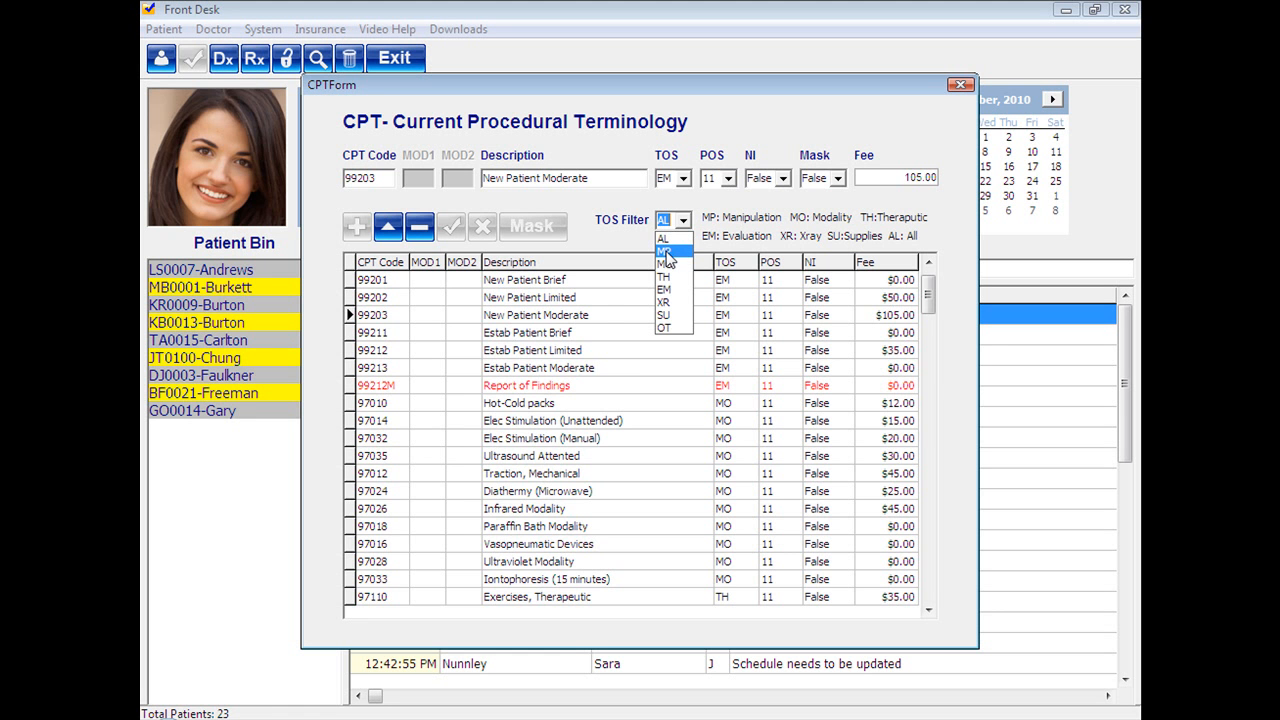
pyautogui.click(666, 251)
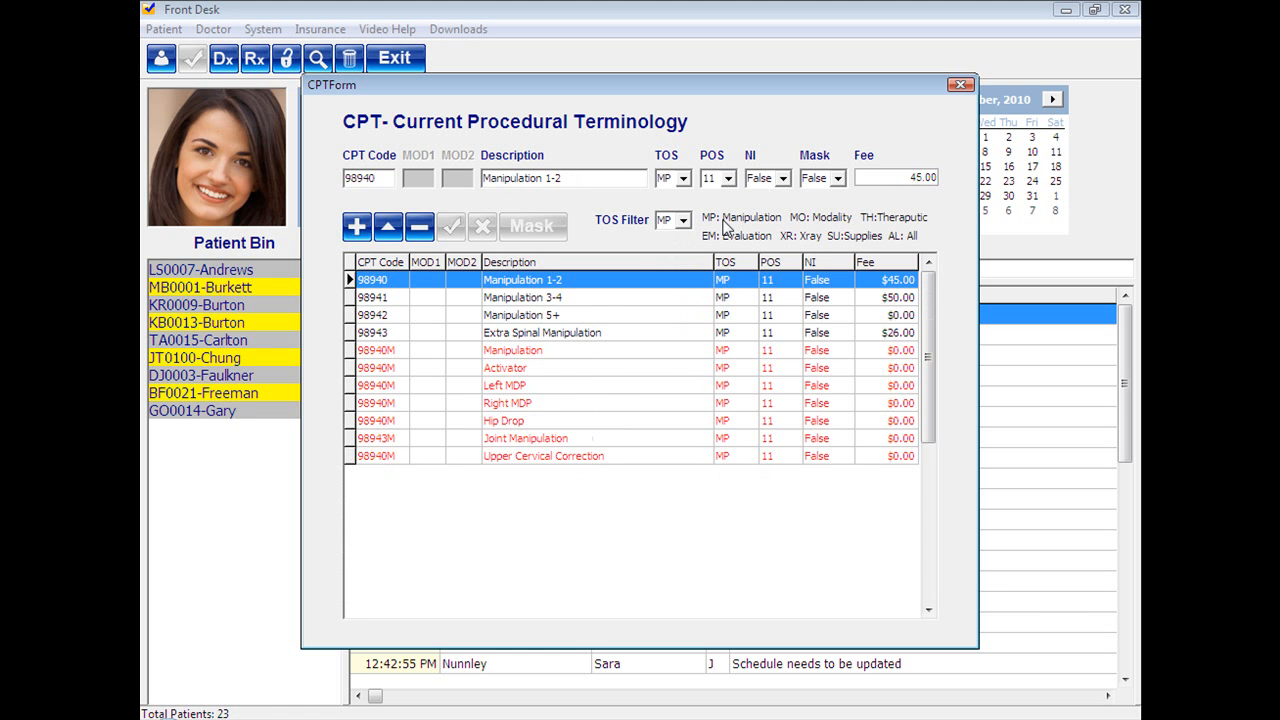
# Start a new procedure entry with the CPT code 98940.
pyautogui.click(358, 229)
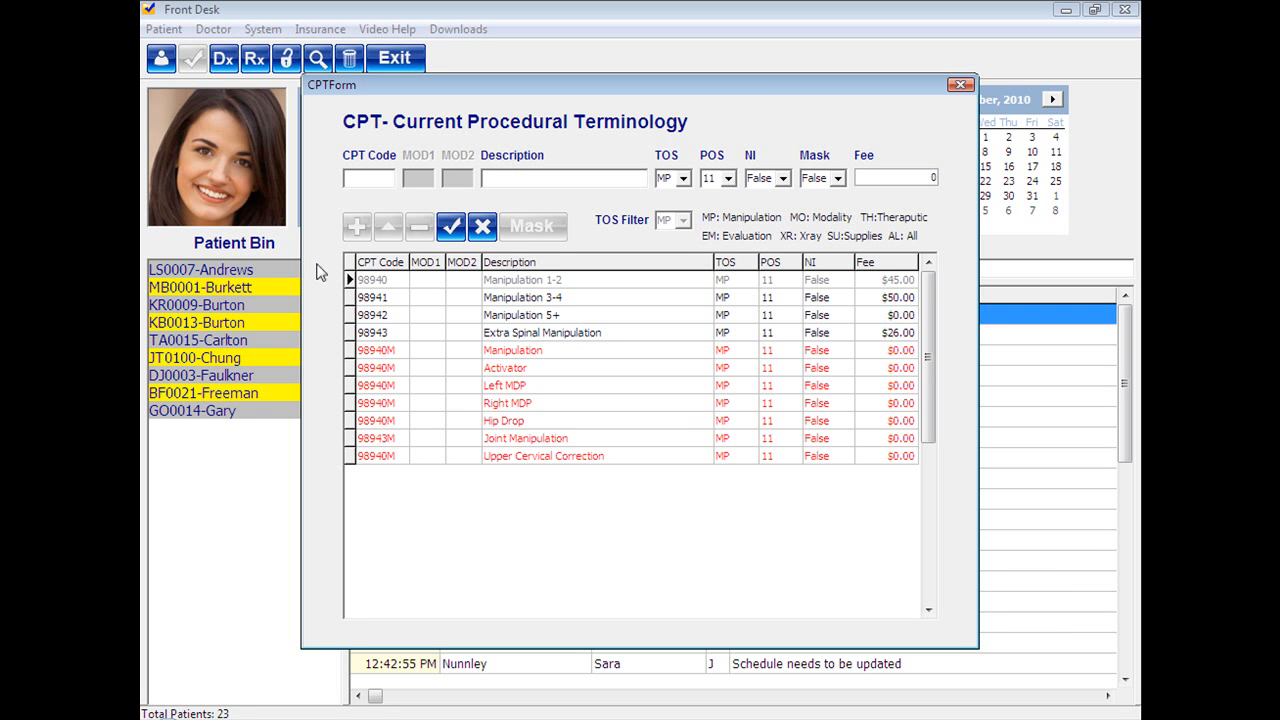
pyautogui.write('98940')
# Describe the new procedure as "Anterior Thoracic".
pyautogui.click(838, 178)
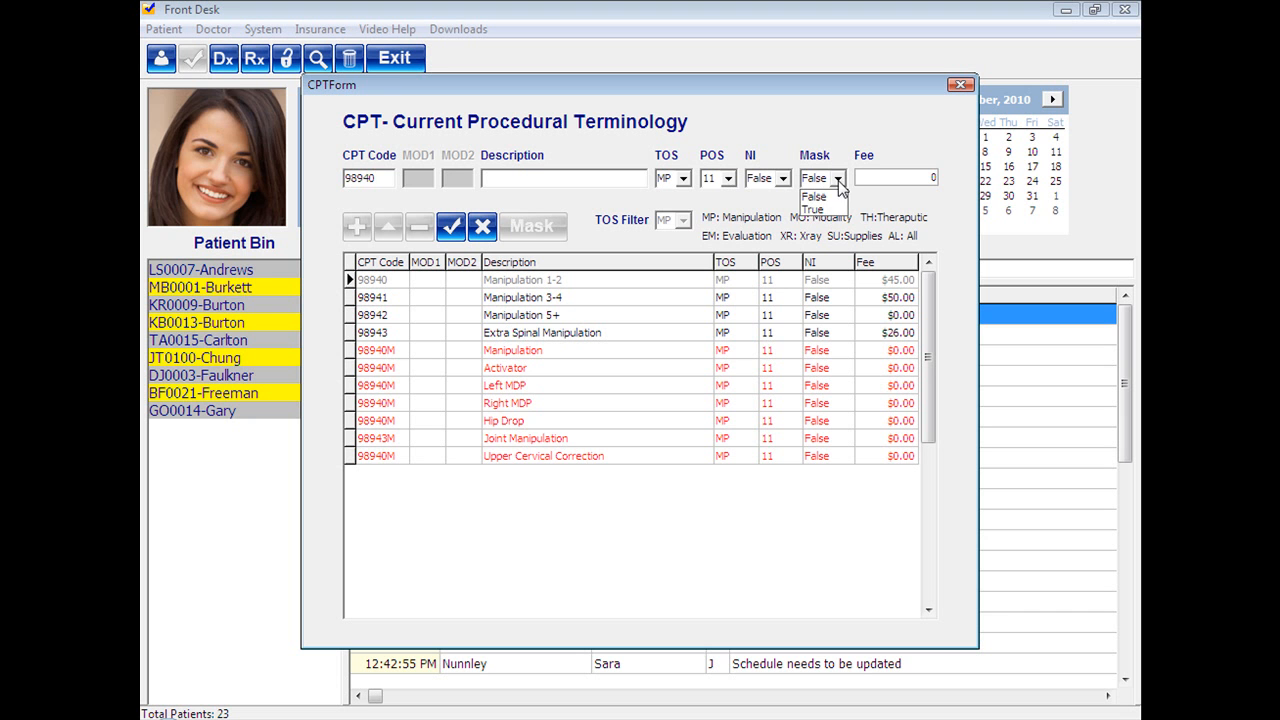
pyautogui.click(533, 178)
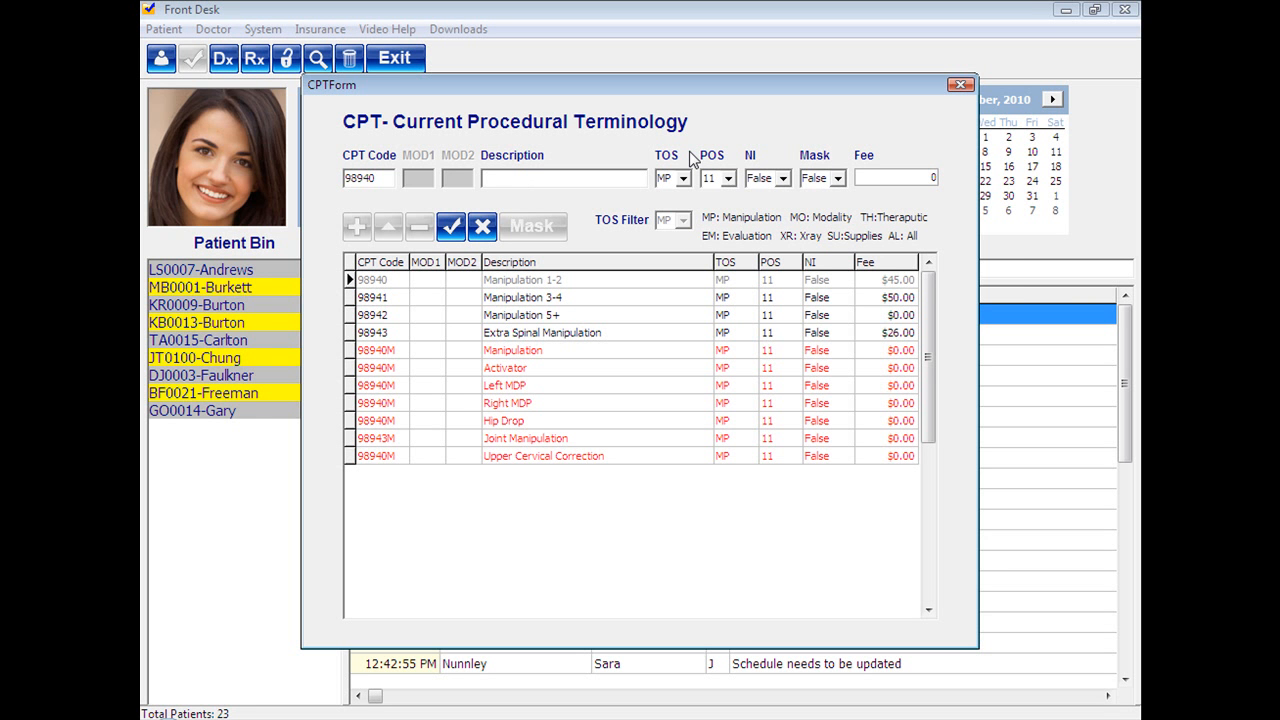
pyautogui.write('Anterior Thoracic')
# Set Mask to True for the Anterior Thoracic procedure and save the entry.
pyautogui.click(838, 179)
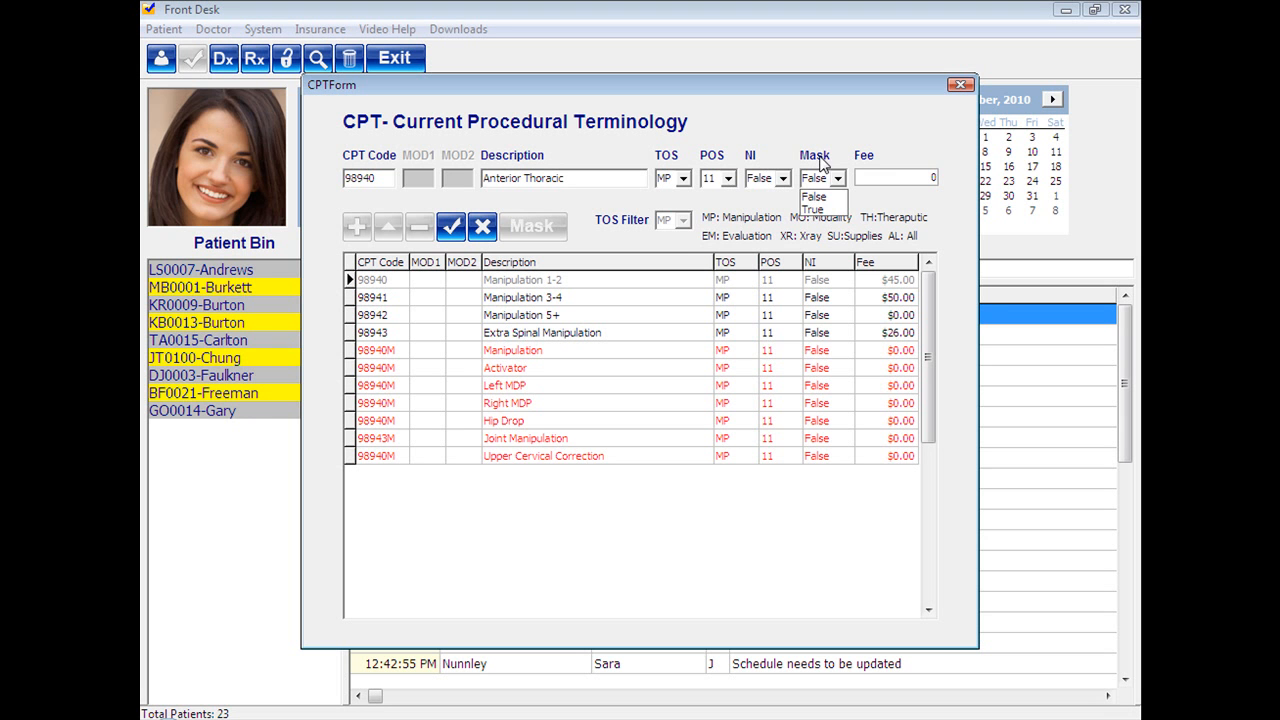
pyautogui.click(824, 211)
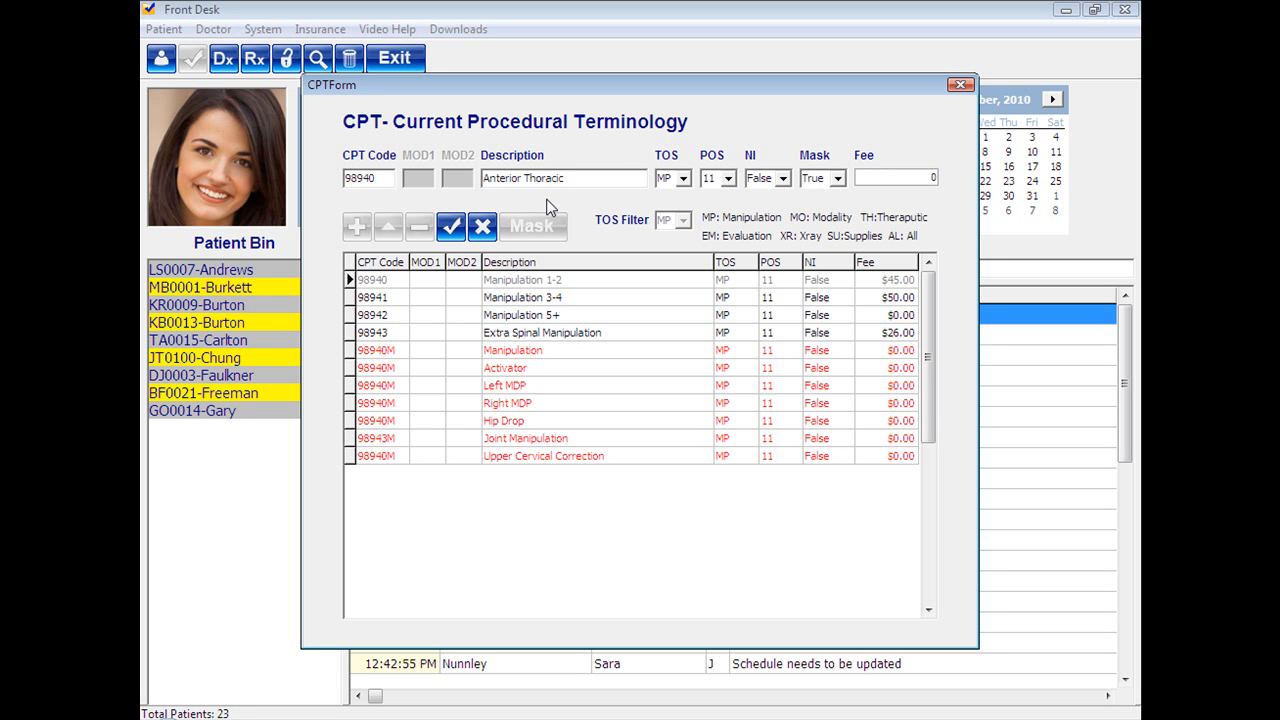
pyautogui.click(452, 227)
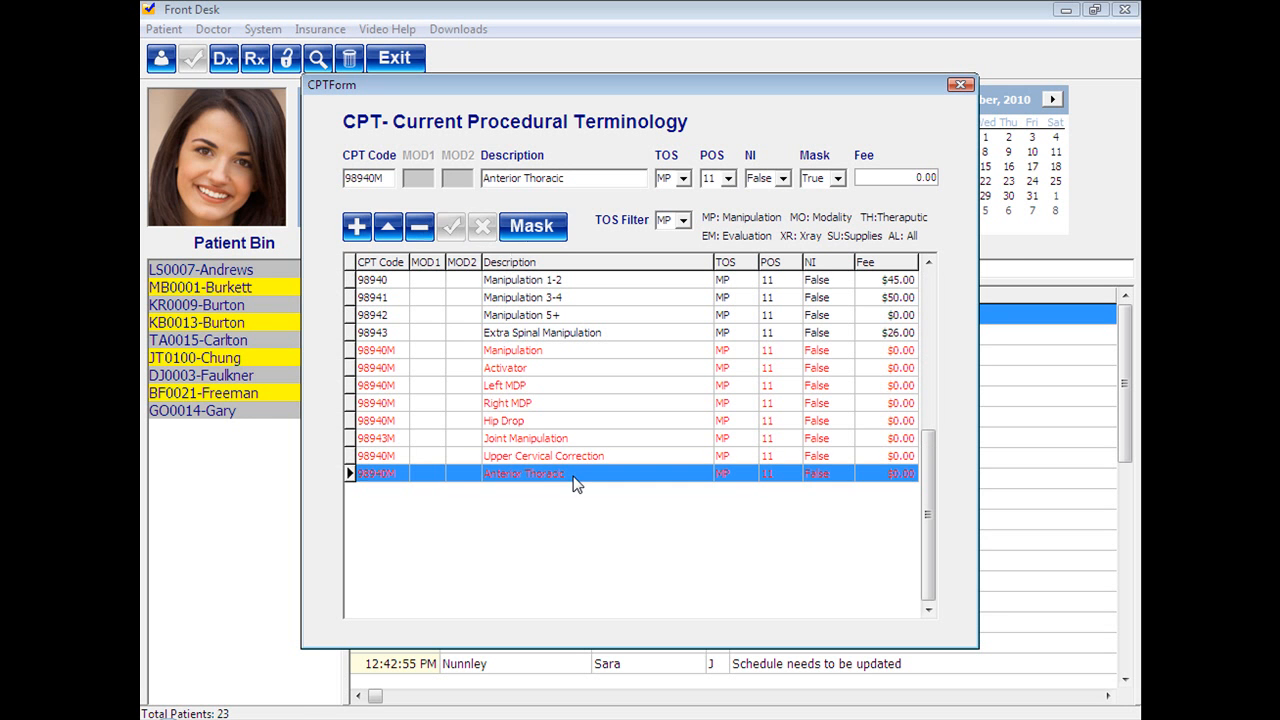
# Make a procedure mask for the Anterior Thoracic entry with the Level field enabled.
pyautogui.press('Up')
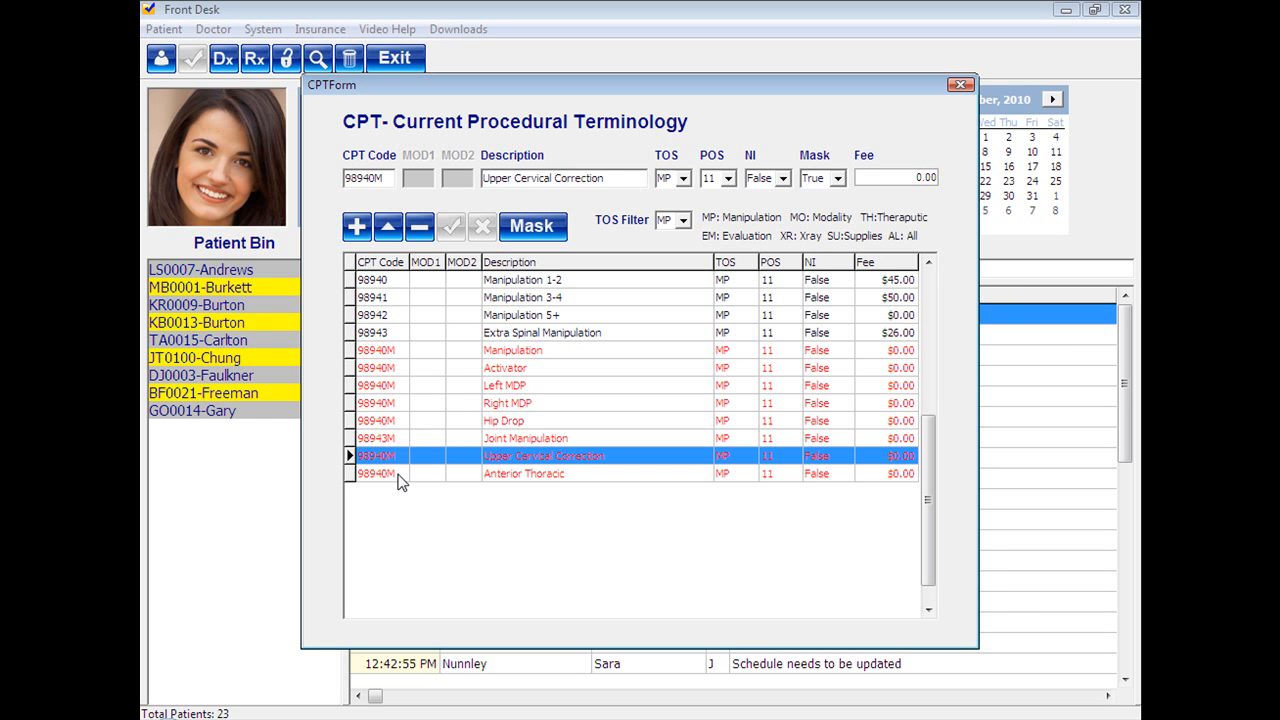
pyautogui.click(523, 473)
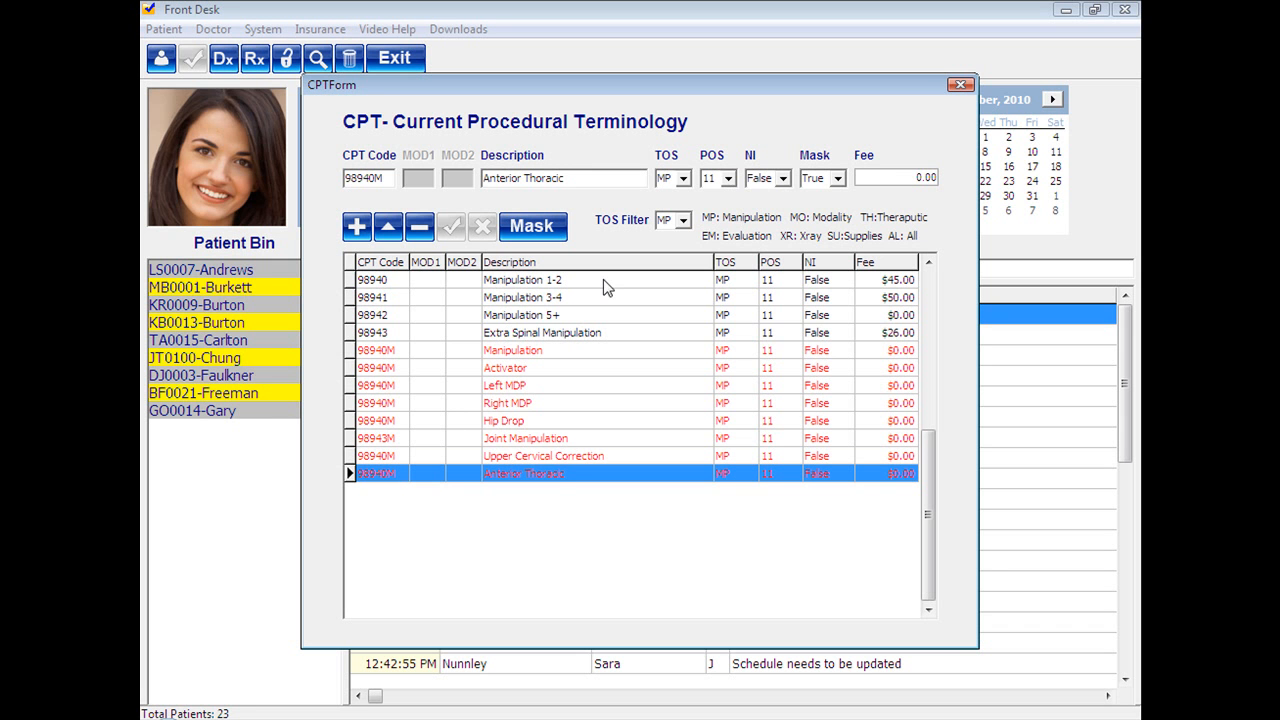
pyautogui.click(533, 235)
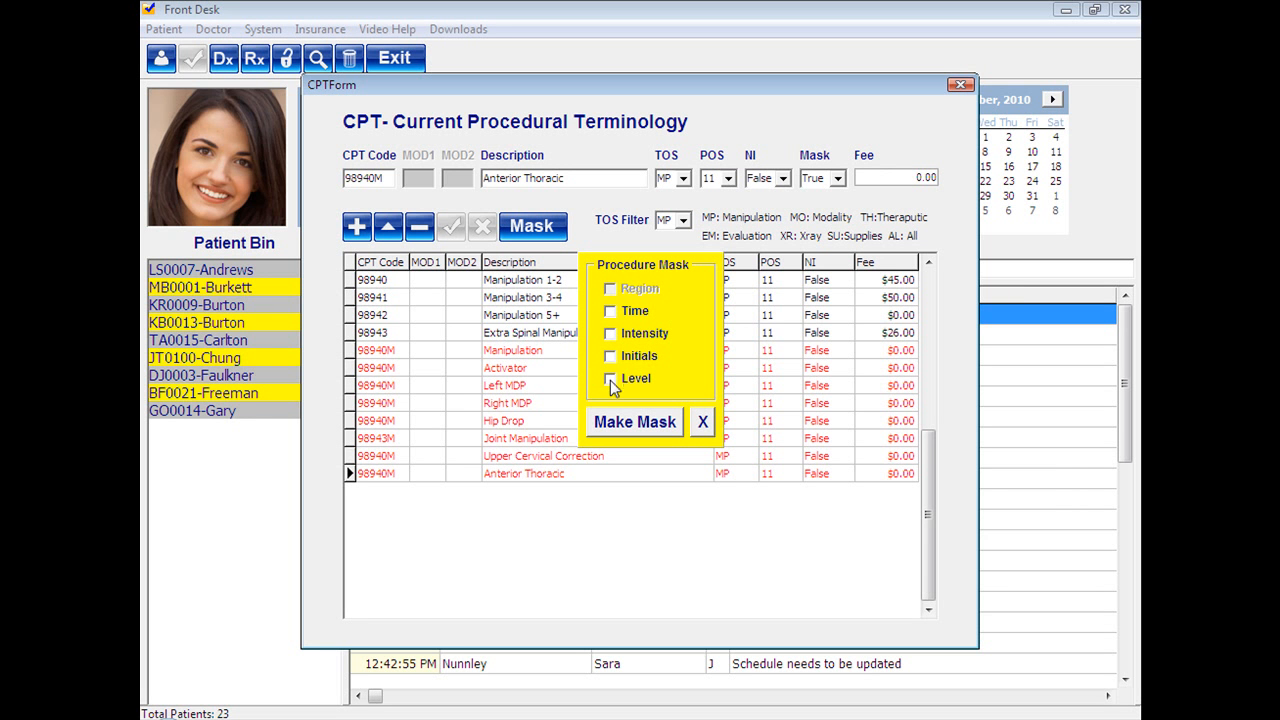
pyautogui.click(630, 428)
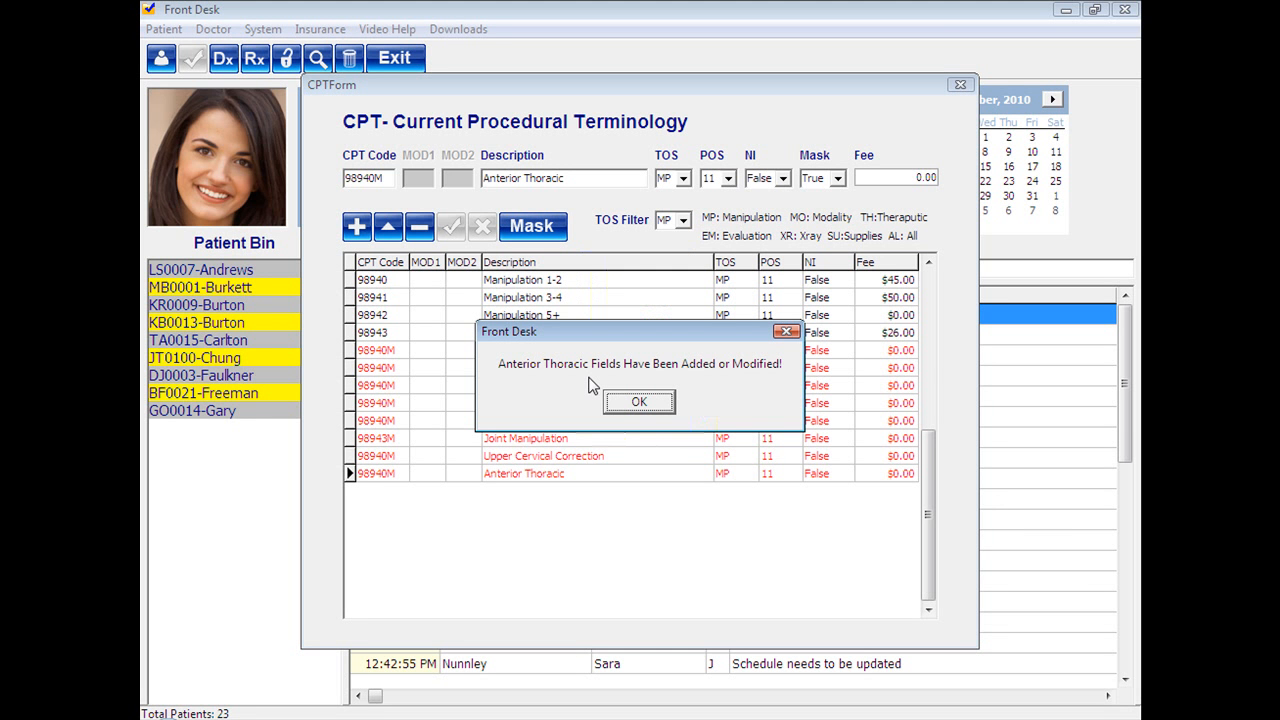
pyautogui.click(645, 405)
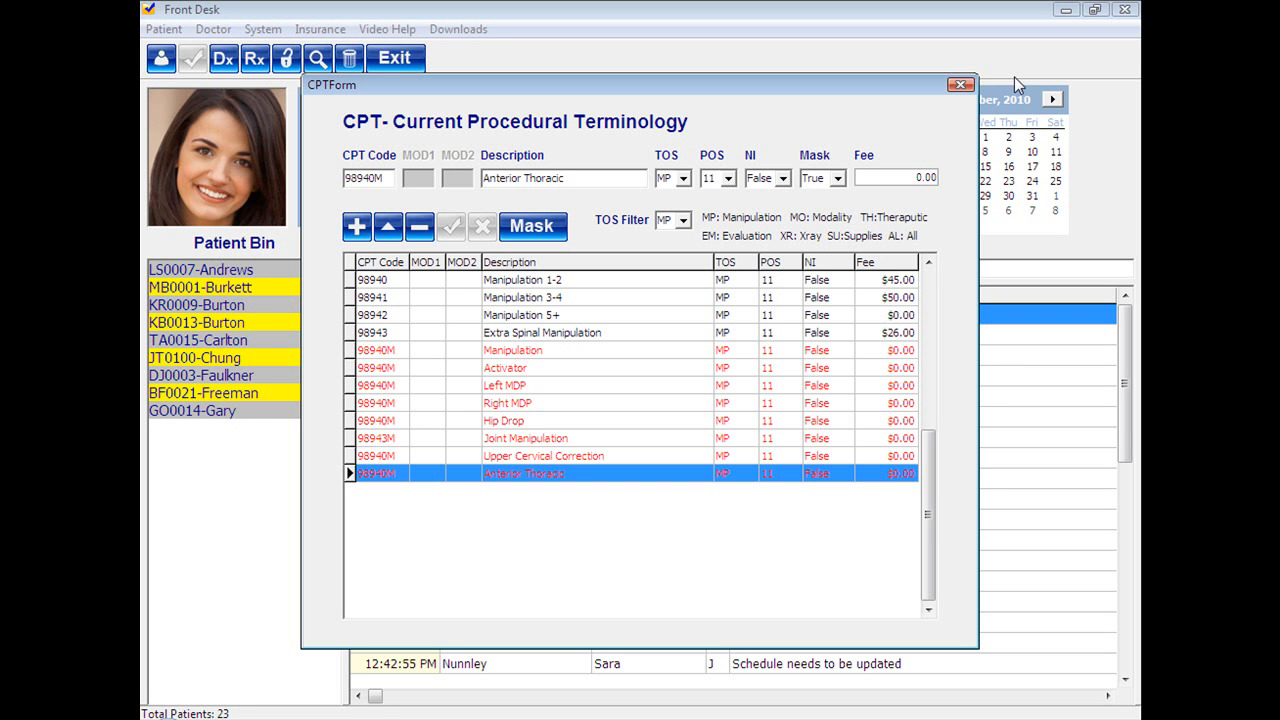
# Close the CPT form, switch from Front Desk to GuardianEMRcm, and log in with the doctor's password.
pyautogui.click(960, 87)
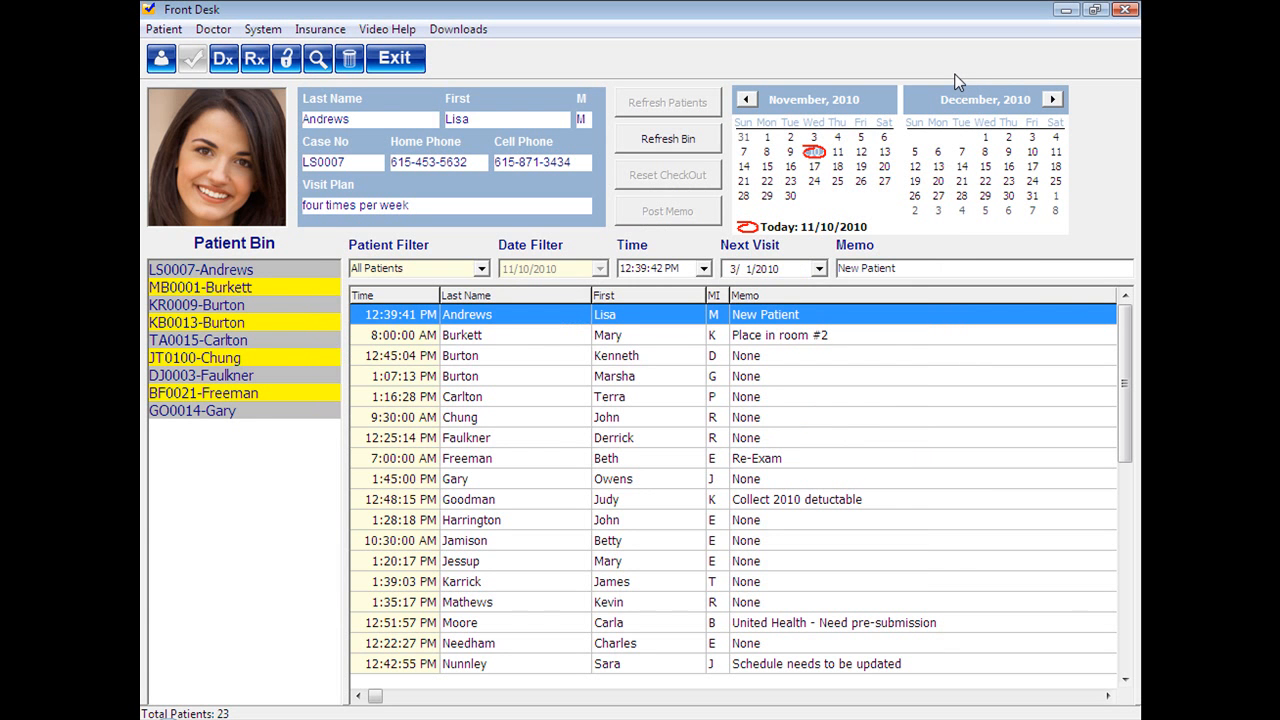
pyautogui.click(1125, 11)
pyautogui.write('***')
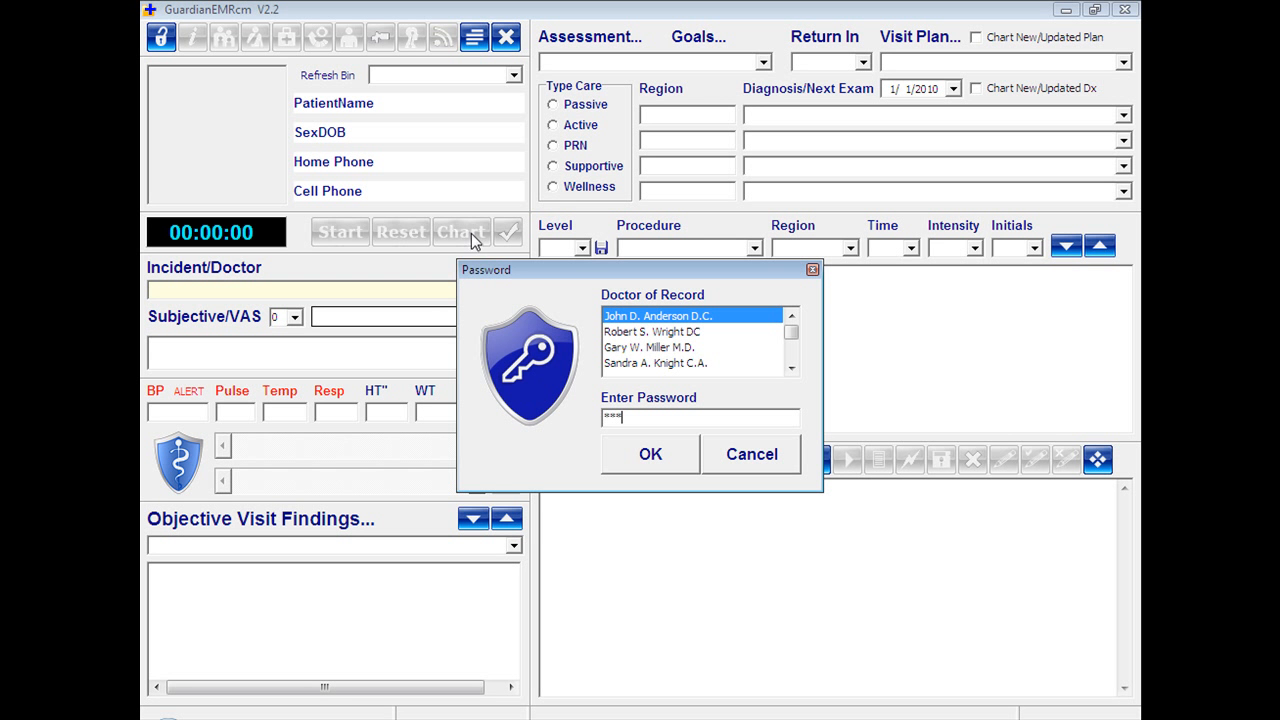
pyautogui.click(669, 458)
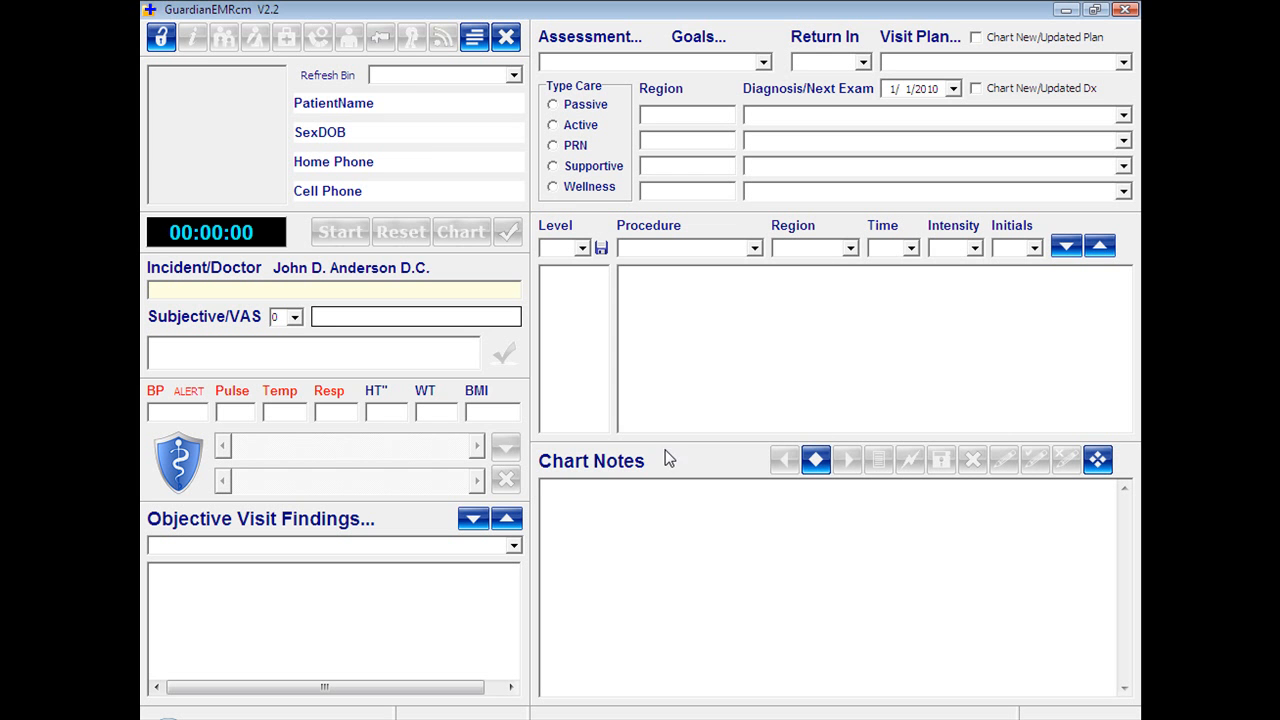
# Load the first patient in the patient bin and open the Mask Maker.
pyautogui.click(513, 76)
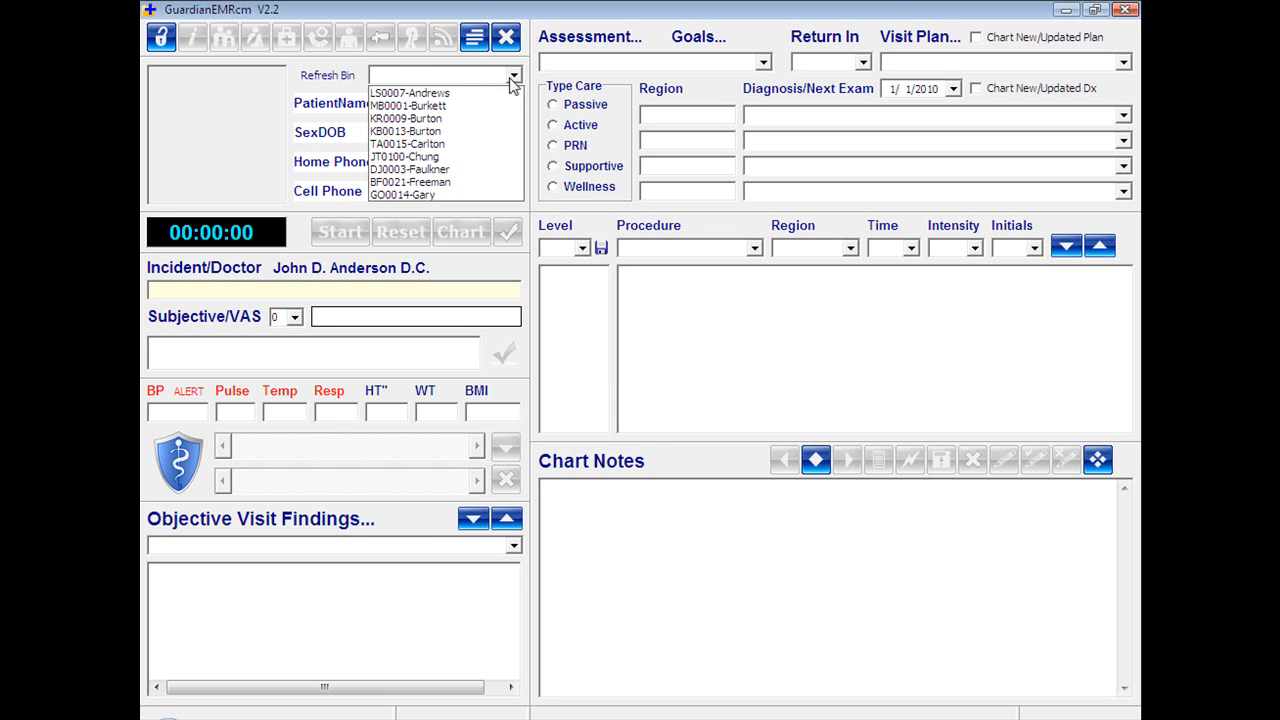
pyautogui.click(478, 93)
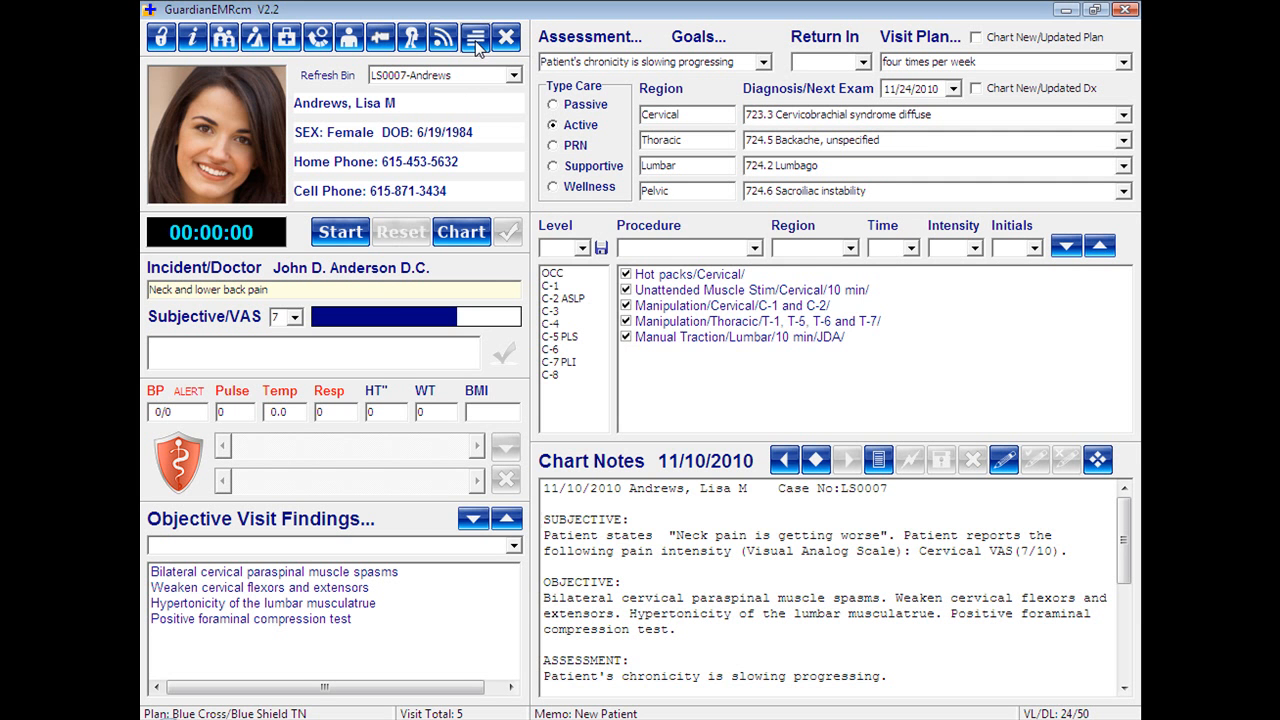
pyautogui.click(475, 40)
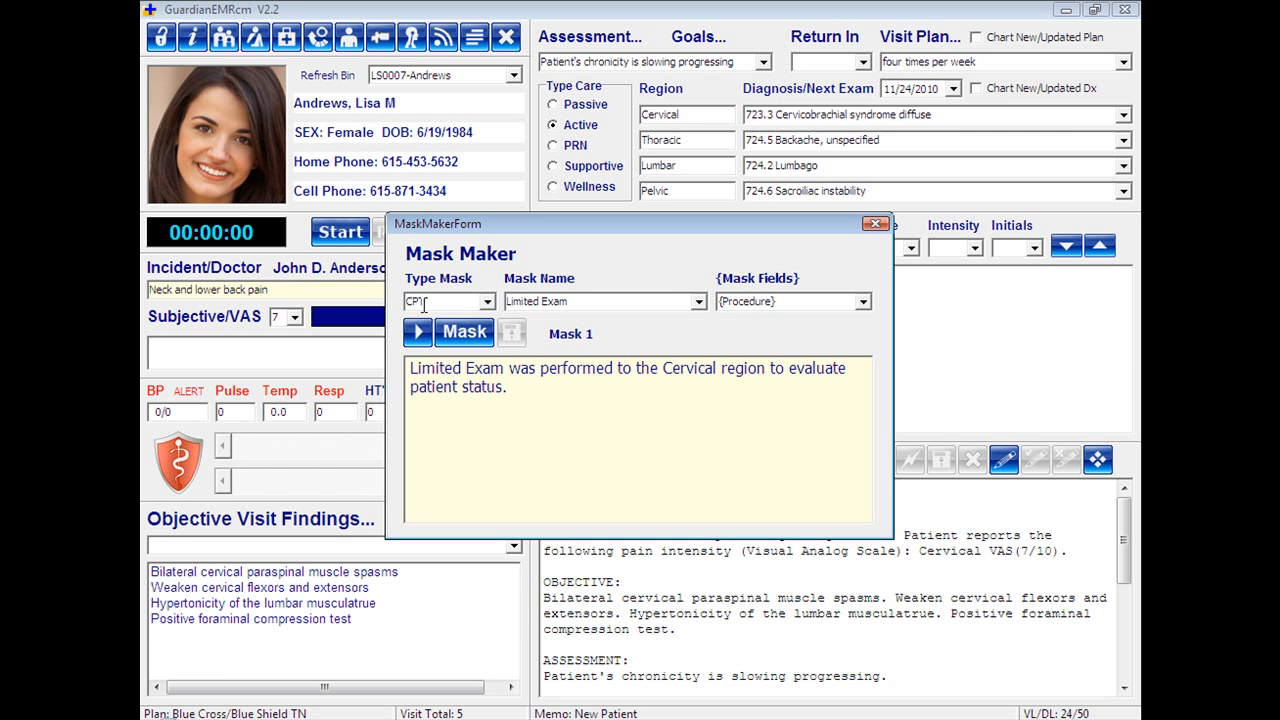
# Choose the Anterior Thoracic mask of type CPT and make its Mask 1 text editable.
pyautogui.click(697, 302)
pyautogui.moveTo(699, 342); pyautogui.dragTo(531, 415)
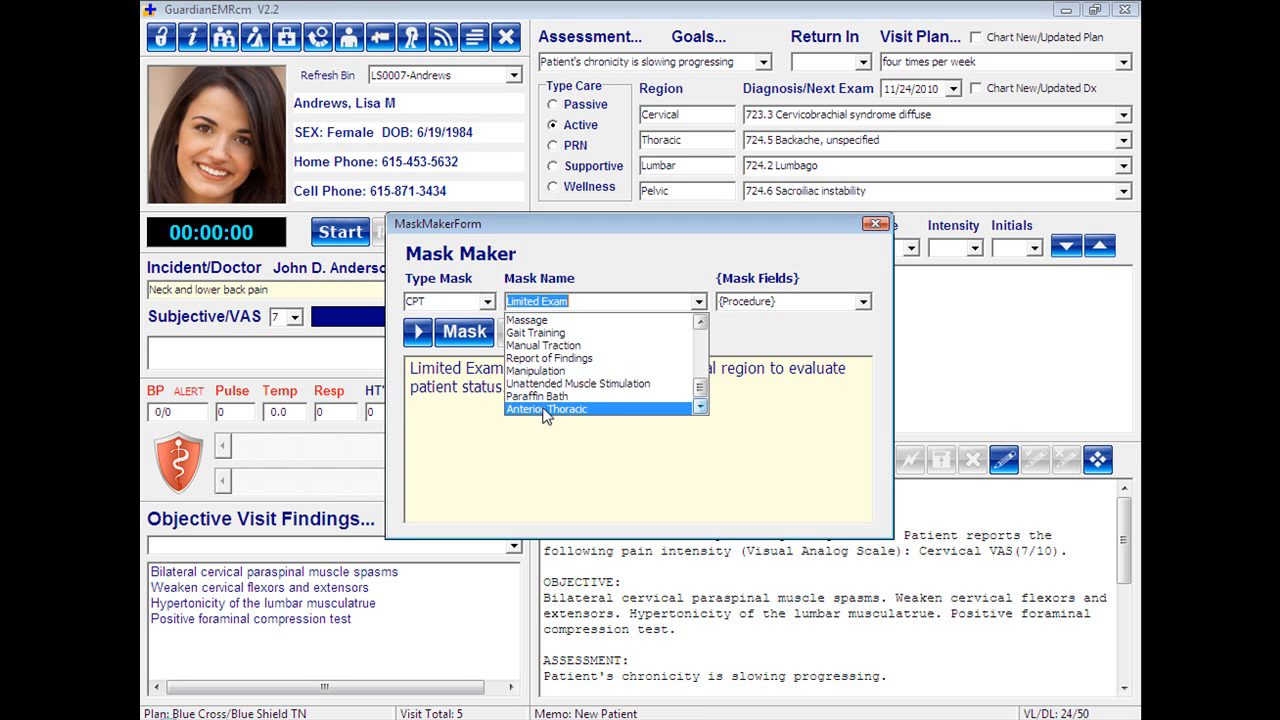
pyautogui.click(545, 410)
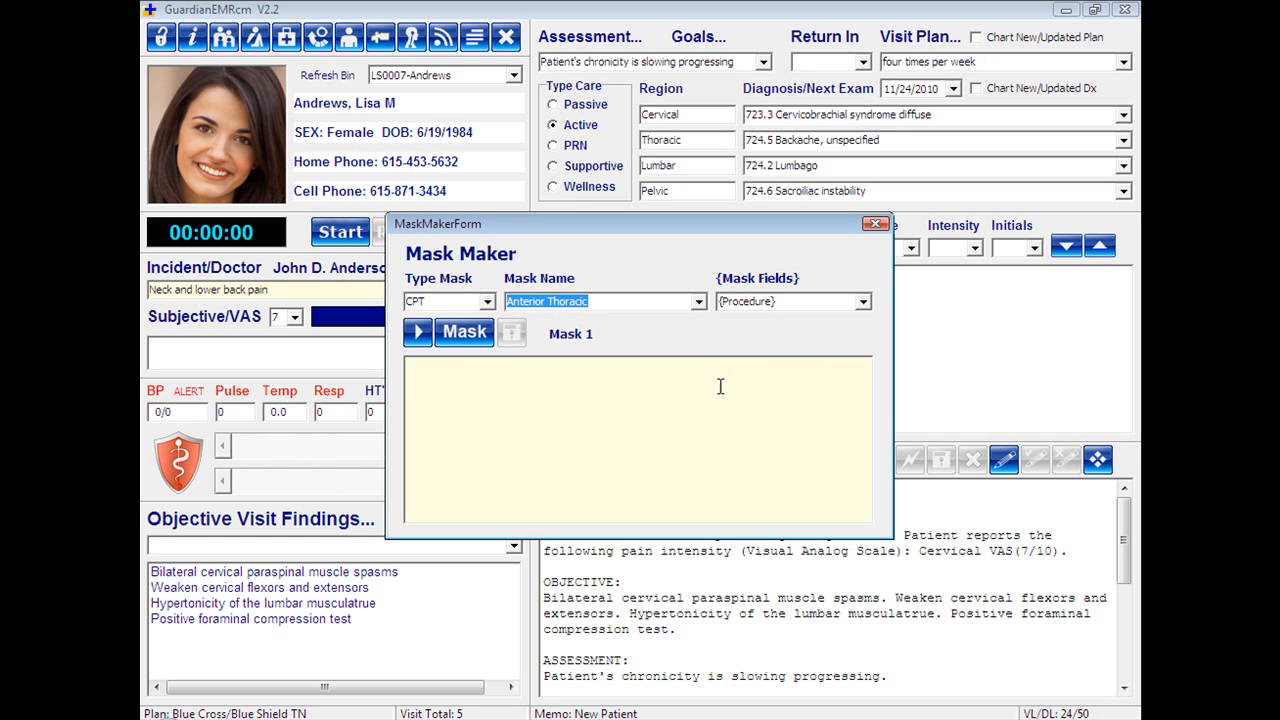
pyautogui.click(465, 338)
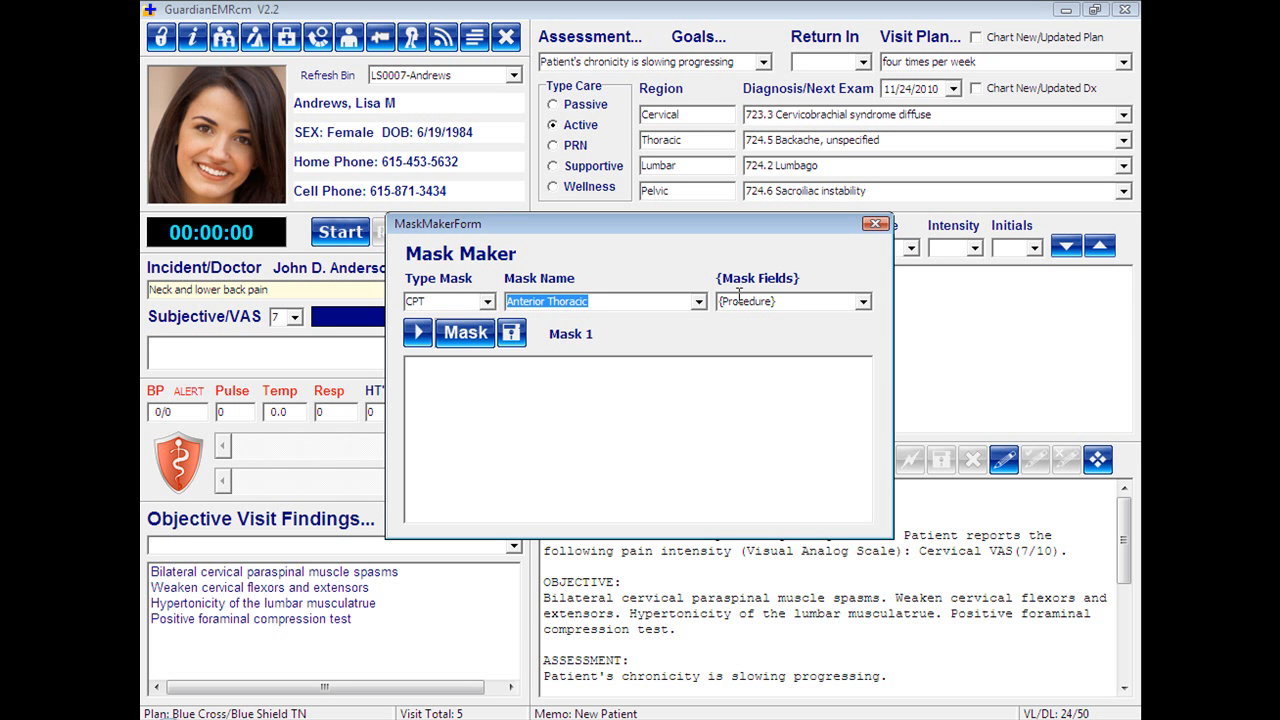
# Insert the {Procedure} field at the start of the Anterior Thoracic mask text.
pyautogui.click(863, 303)
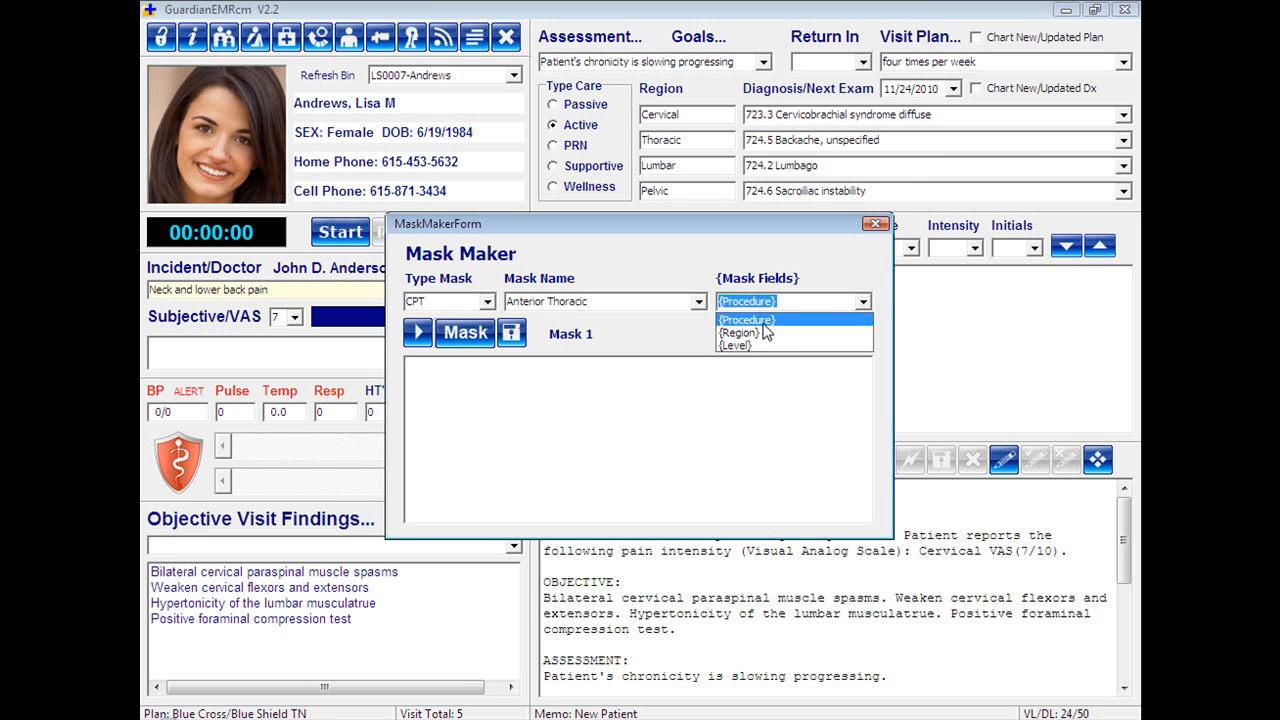
pyautogui.click(703, 349)
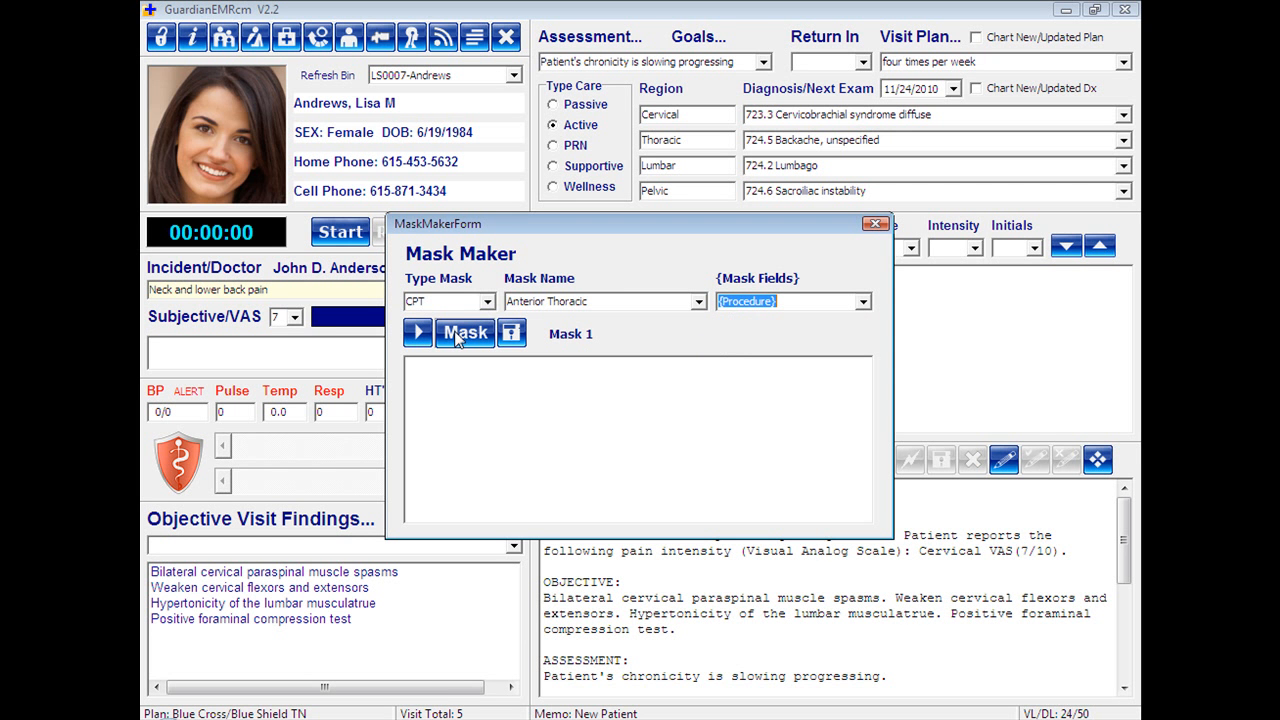
pyautogui.click(440, 365)
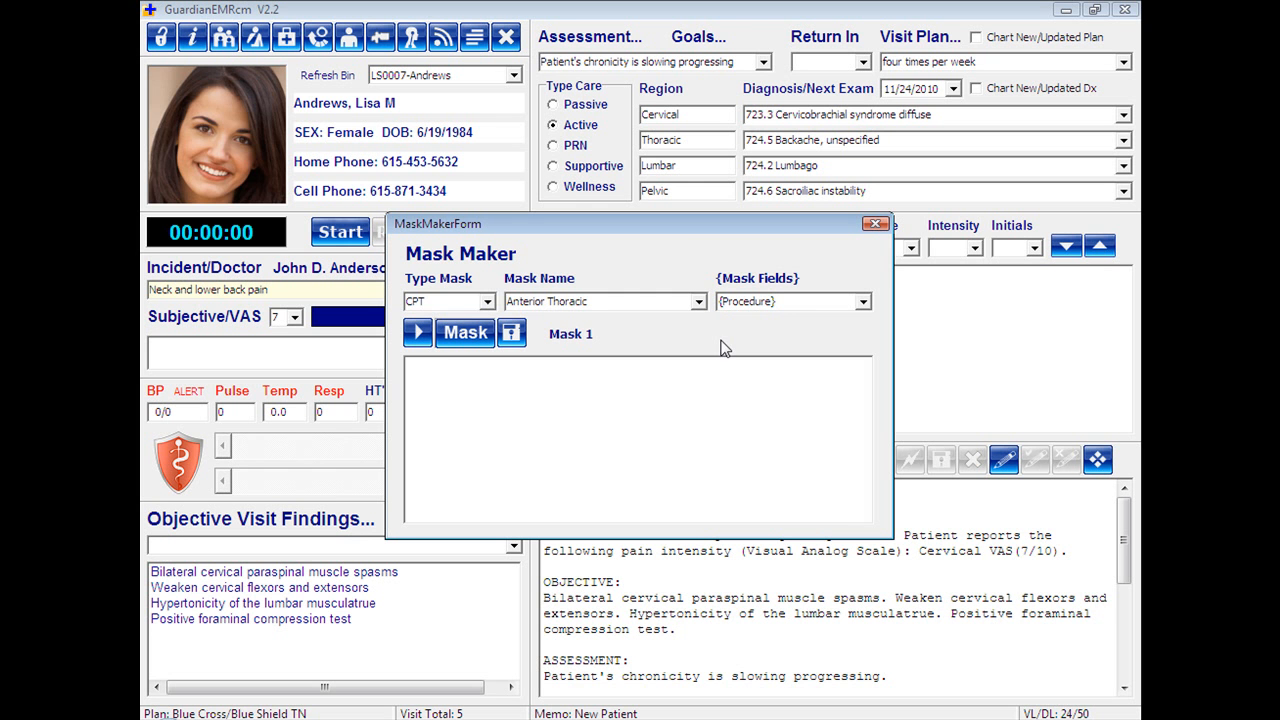
pyautogui.click(862, 302)
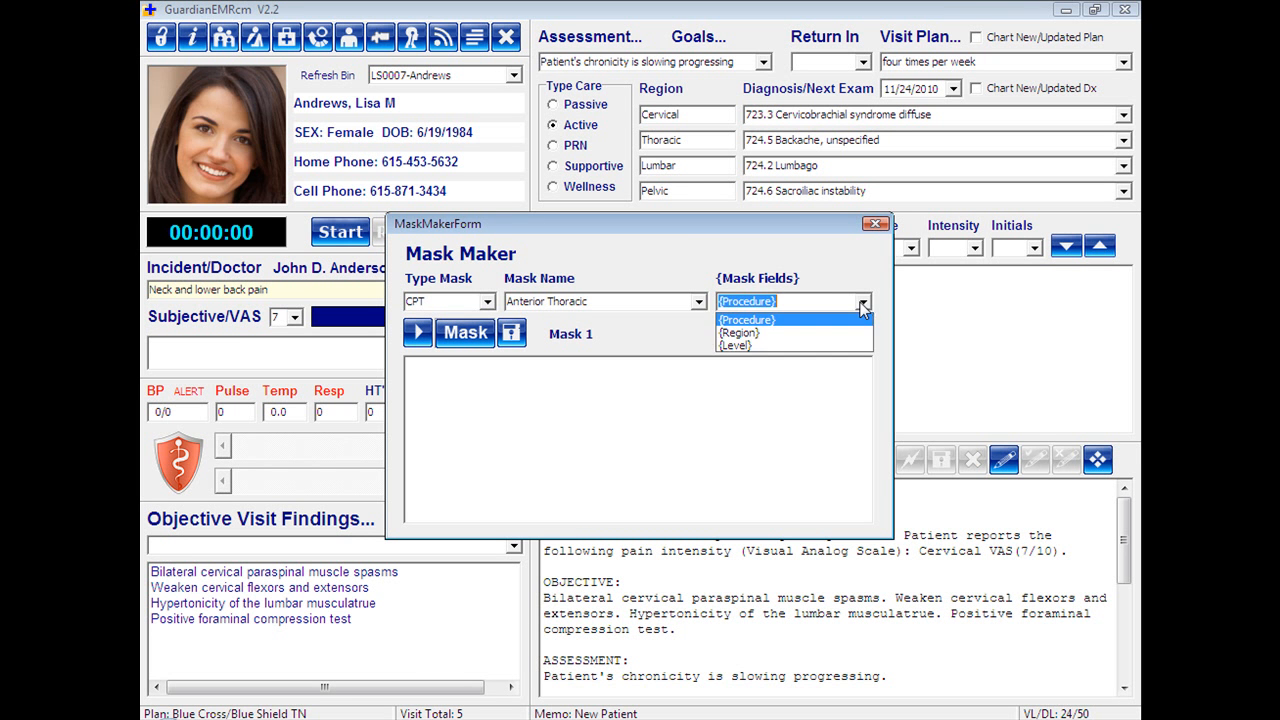
pyautogui.click(738, 319)
pyautogui.click(511, 370)
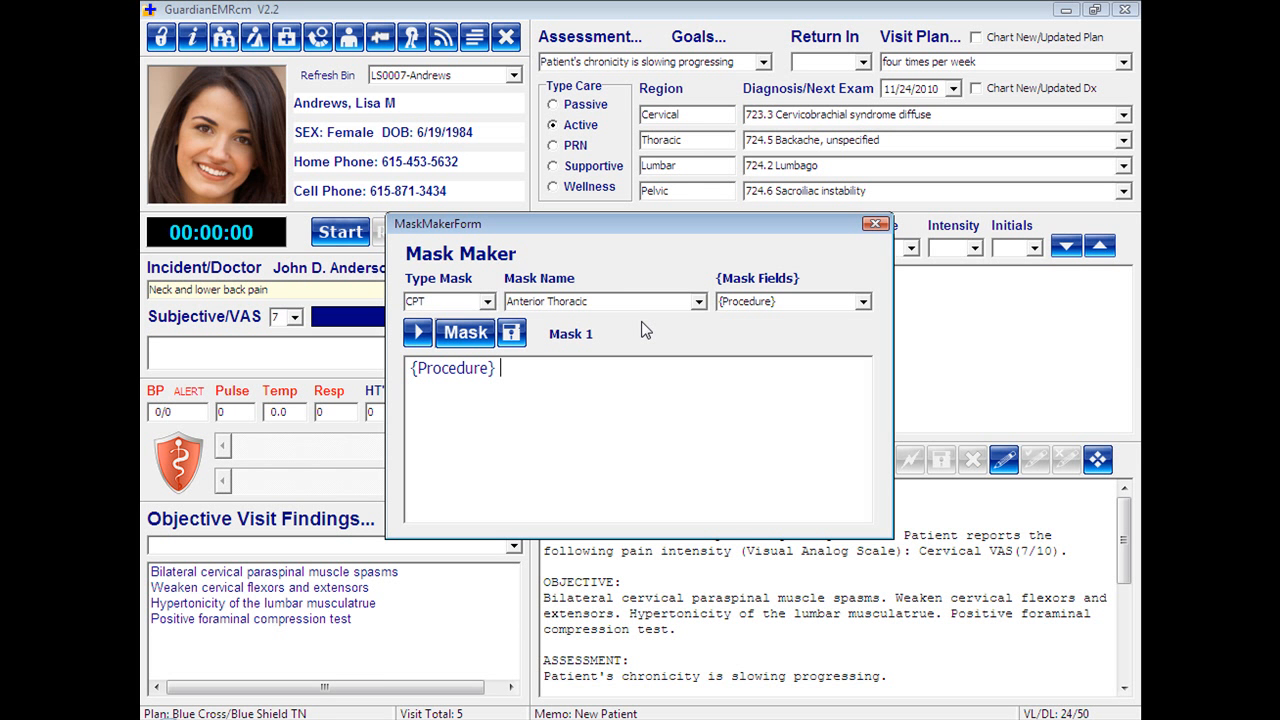
# Continue the mask text with "was performed to the" followed by the {Region} field.
pyautogui.write('was performed')
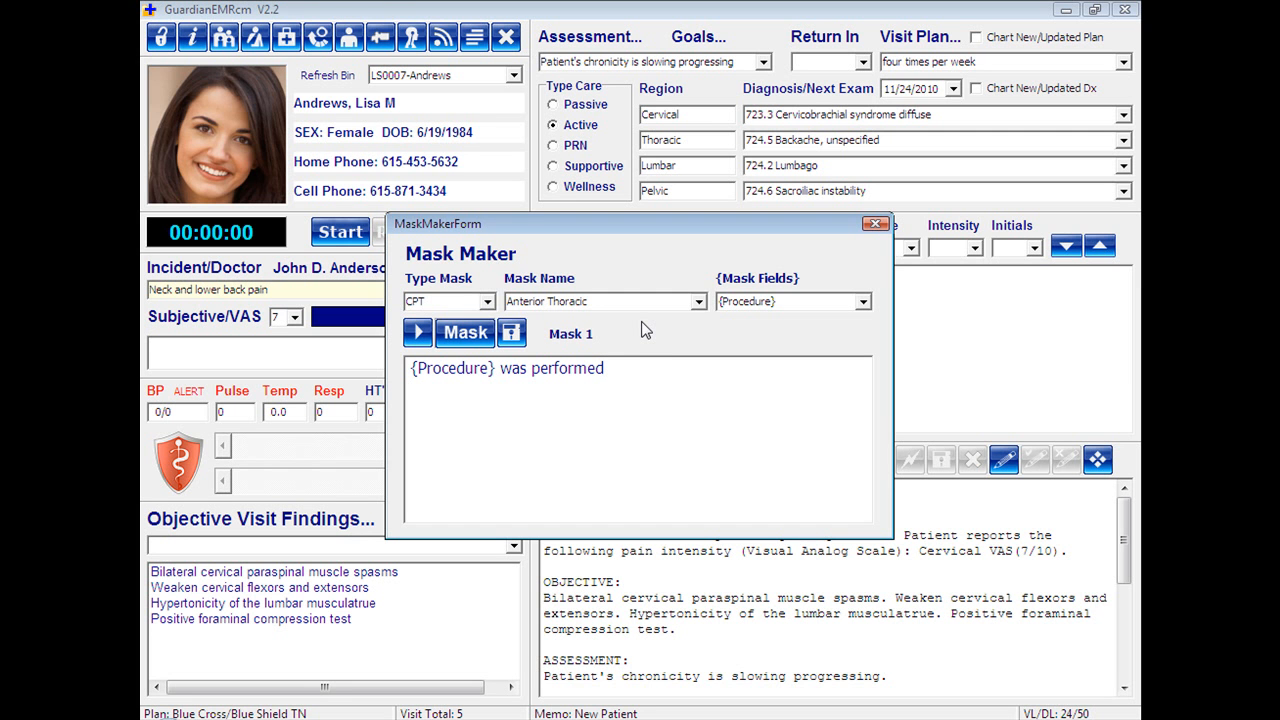
pyautogui.write(' to the t')
pyautogui.press('BackSpace')
pyautogui.click(841, 304)
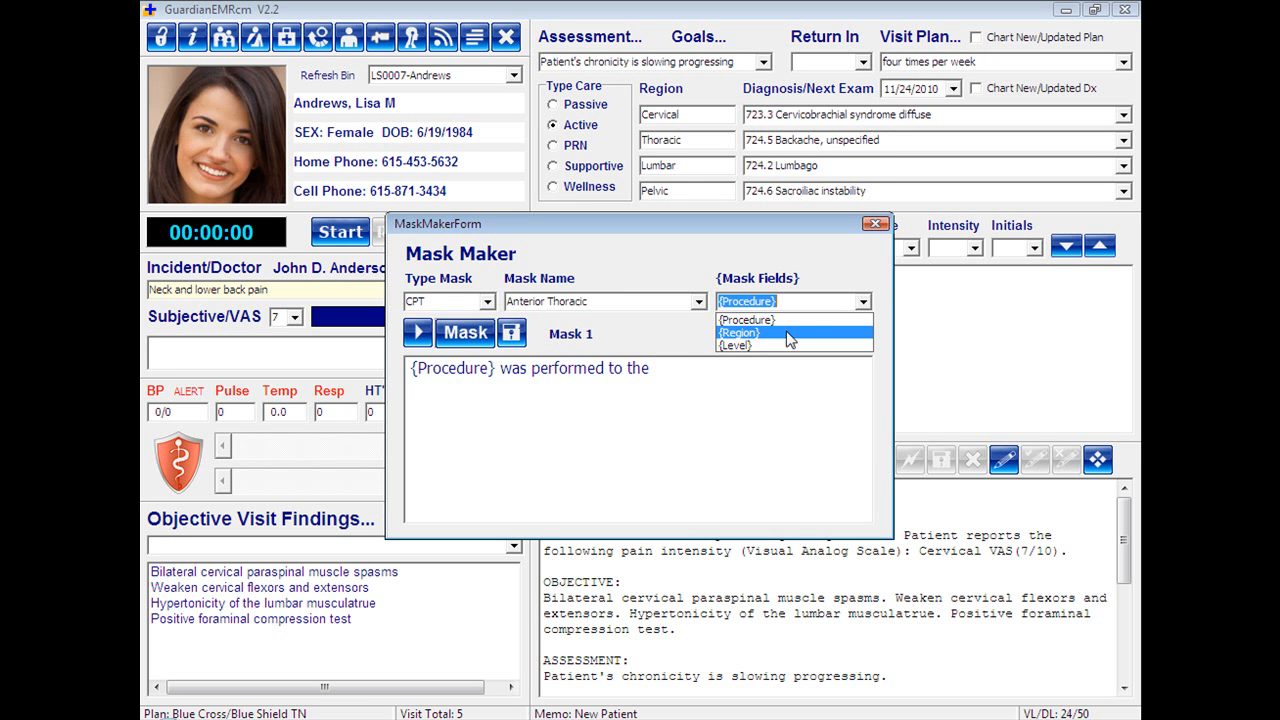
pyautogui.click(787, 338)
pyautogui.click(779, 378)
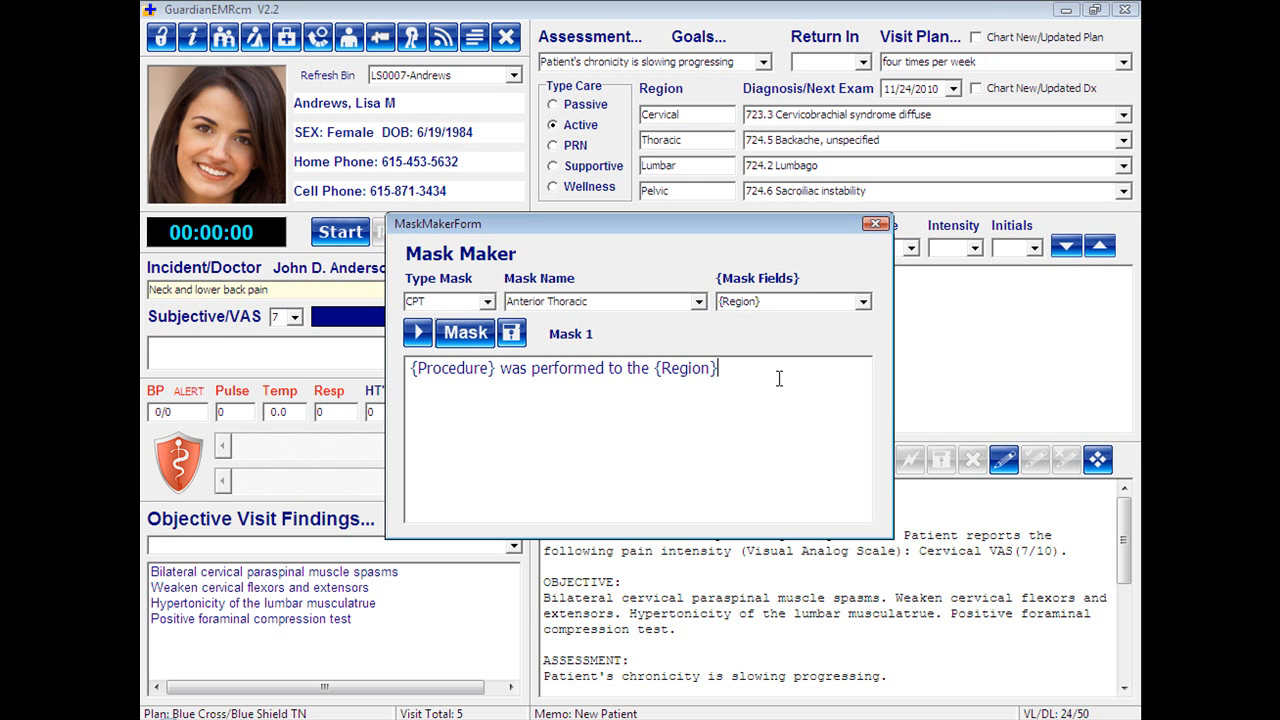
# Continue the Mask 1 text with "region to reduce subluxations" after the {Region} field.
pyautogui.write('region to reduce subluxati')
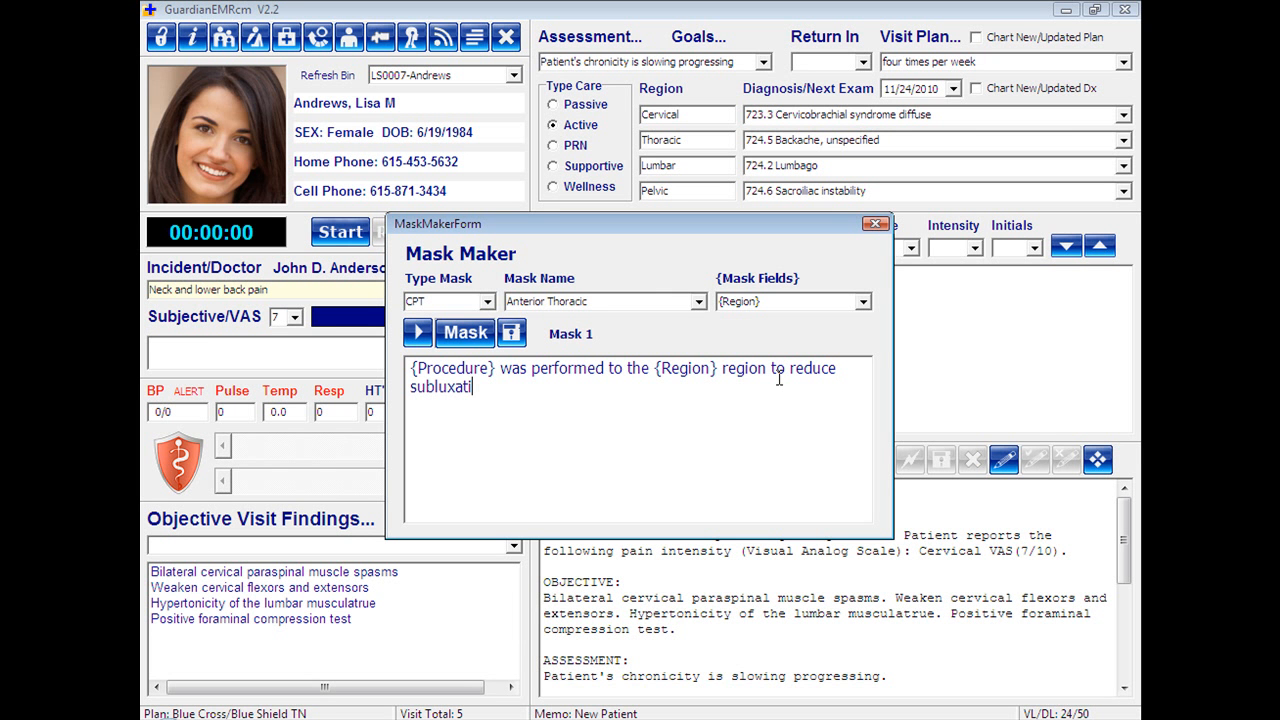
pyautogui.write('ons and increase')
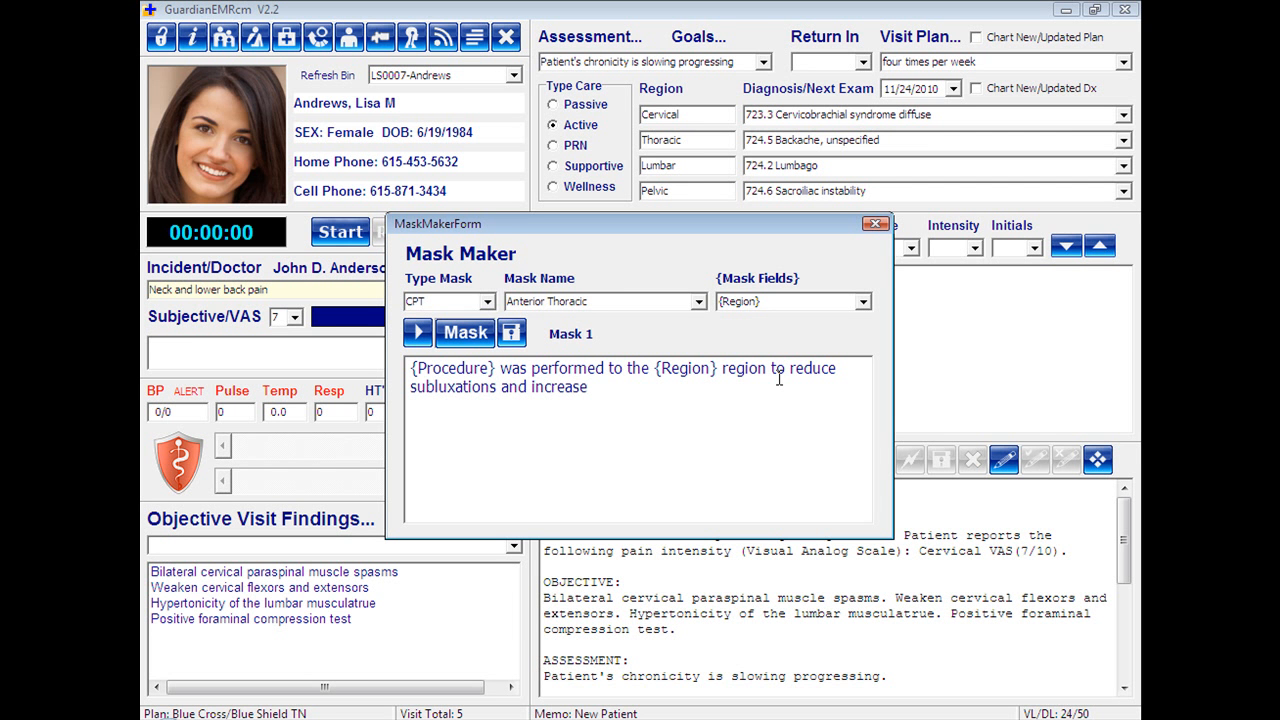
pyautogui.write(' rand')
pyautogui.write('e ')
pyautogui.write('of mot')
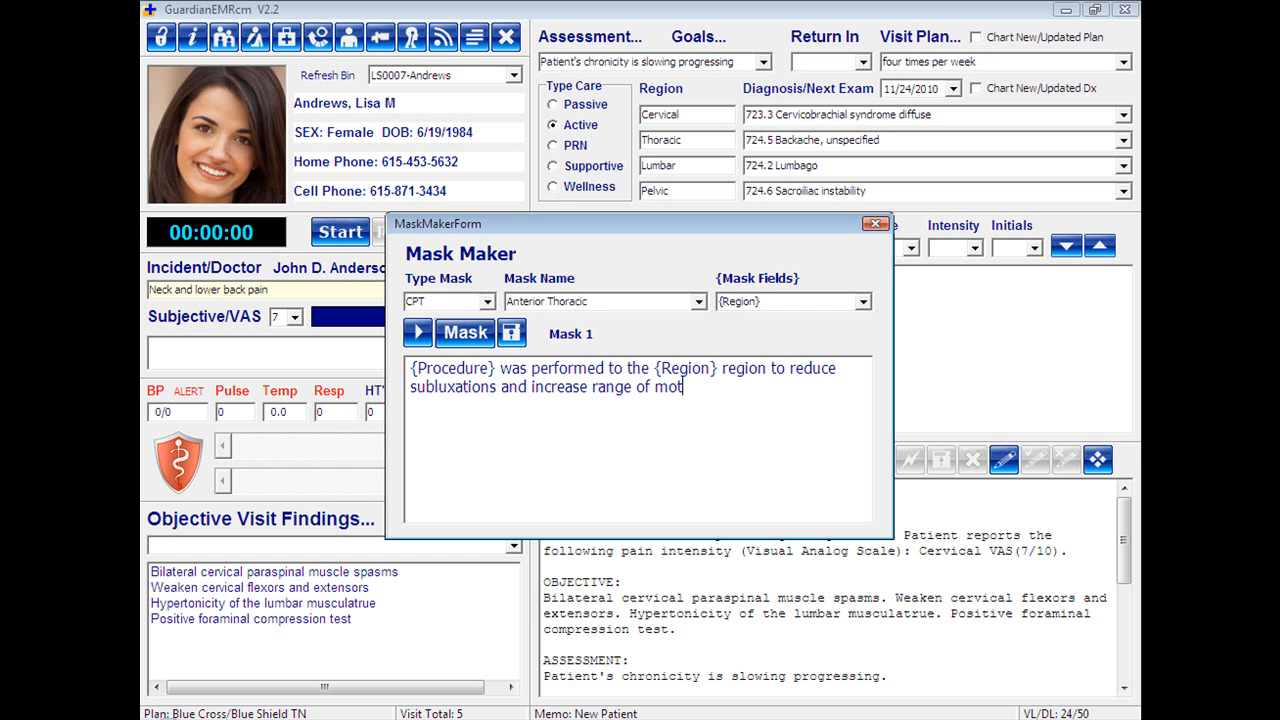
pyautogui.write('ion to the')
# Extend the mask sentence with "and increase range of motion to the" followed by the {Level} field.
pyautogui.click(863, 302)
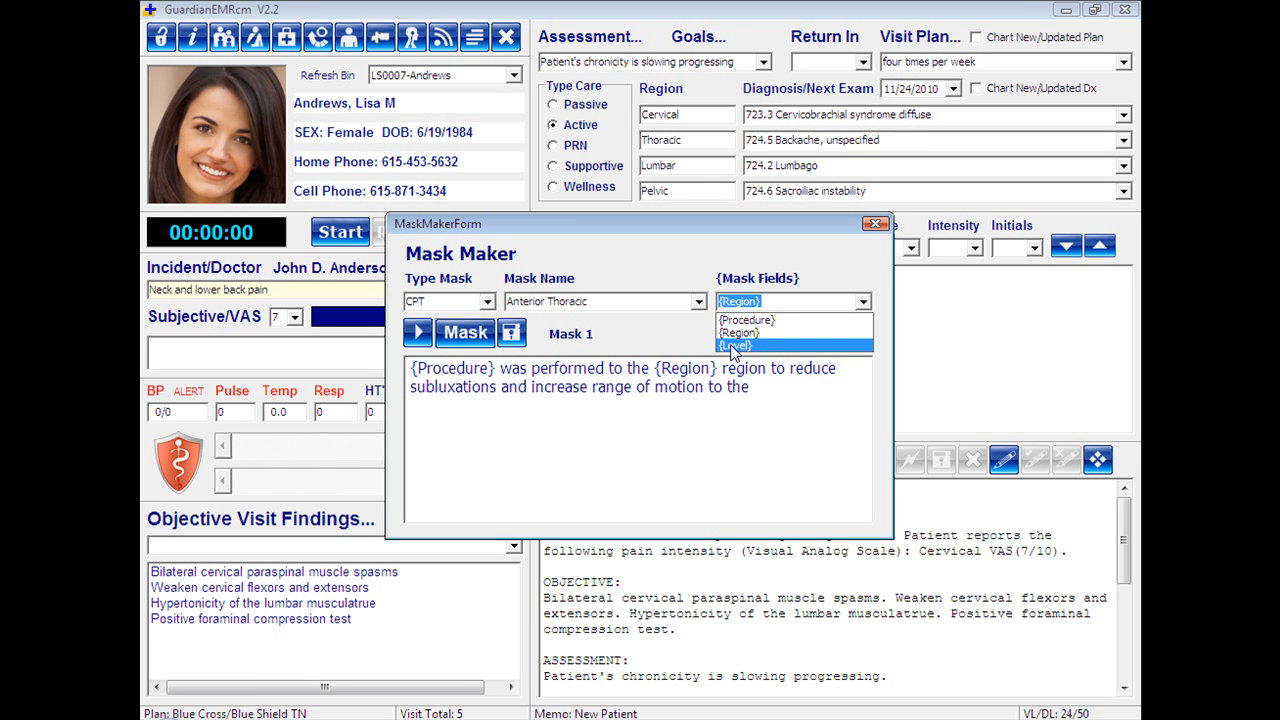
pyautogui.click(735, 346)
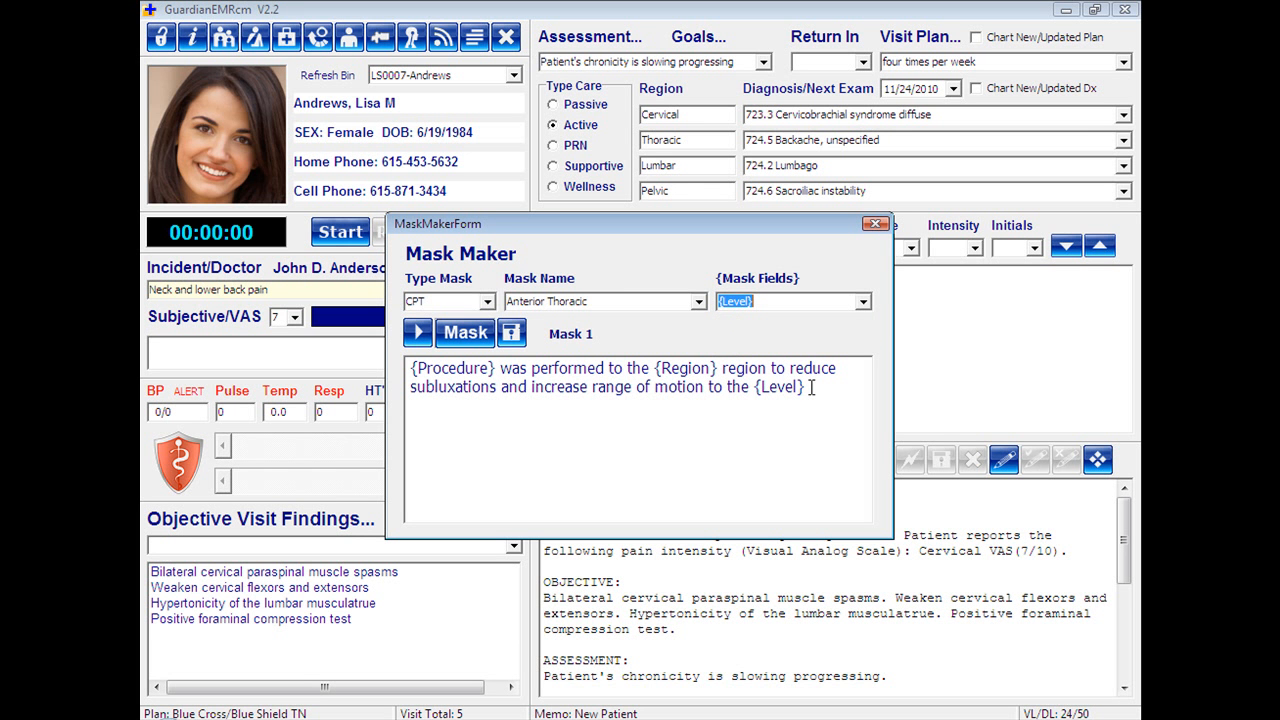
# End the mask sentence with "segment." after the {Level} field and save Mask 1.
pyautogui.click(742, 467)
pyautogui.write('level')
pyautogui.press('BackSpace')
pyautogui.press('BackSpace')
pyautogui.press('BackSpace')
pyautogui.press('BackSpace')
pyautogui.press('BackSpace')
pyautogui.write('segment')
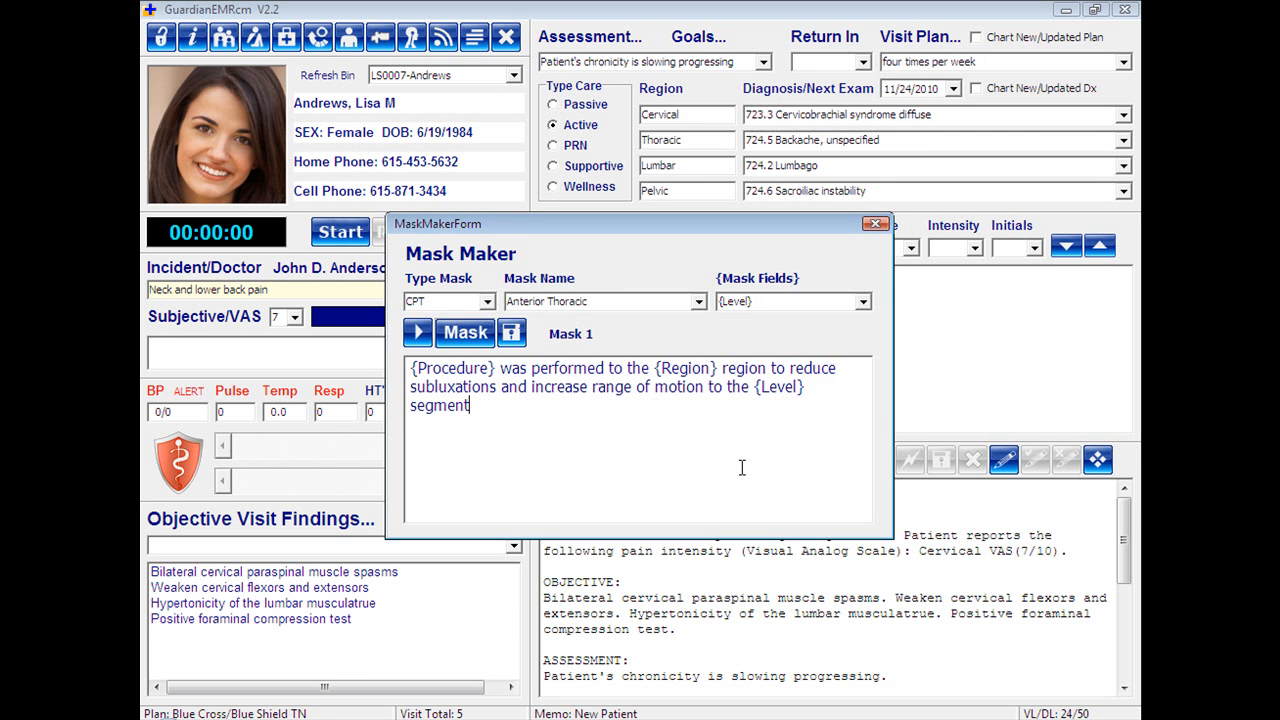
pyautogui.write('.')
pyautogui.click(512, 336)
pyautogui.click(512, 336)
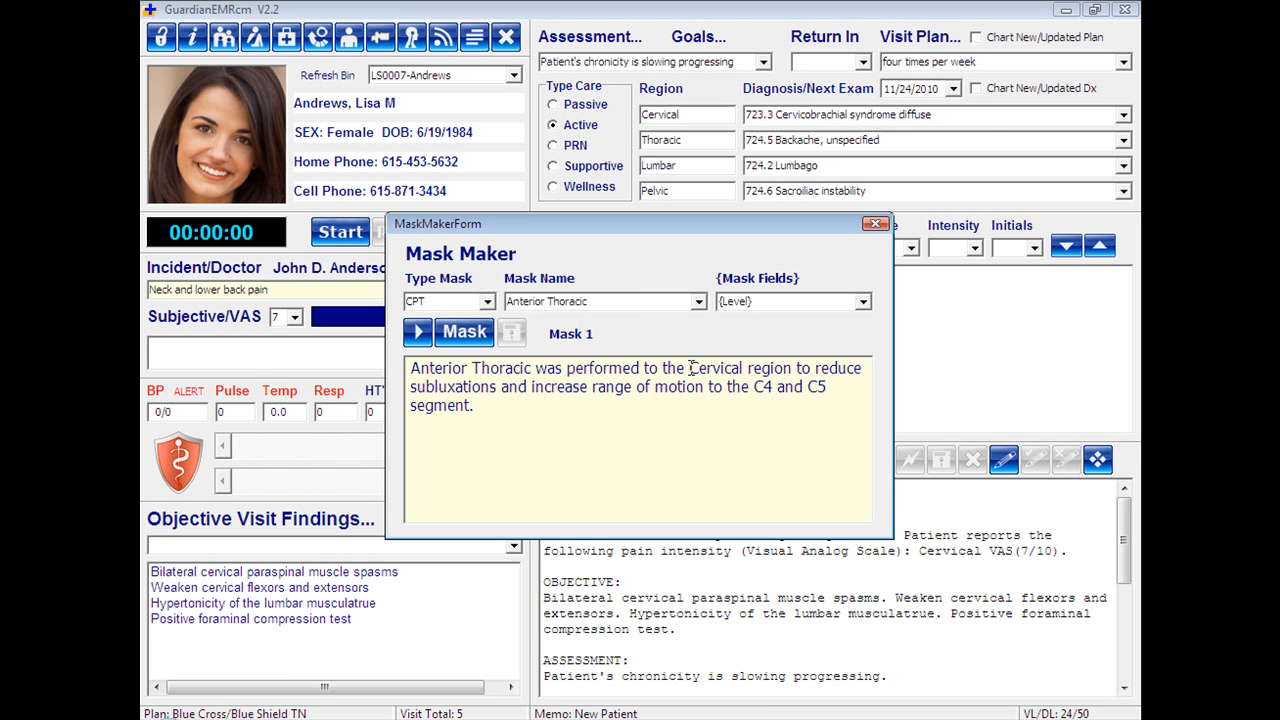
# Reopen Mask 1 for editing, replace the closing word "segment" with "level" and save the mask.
pyautogui.click(463, 334)
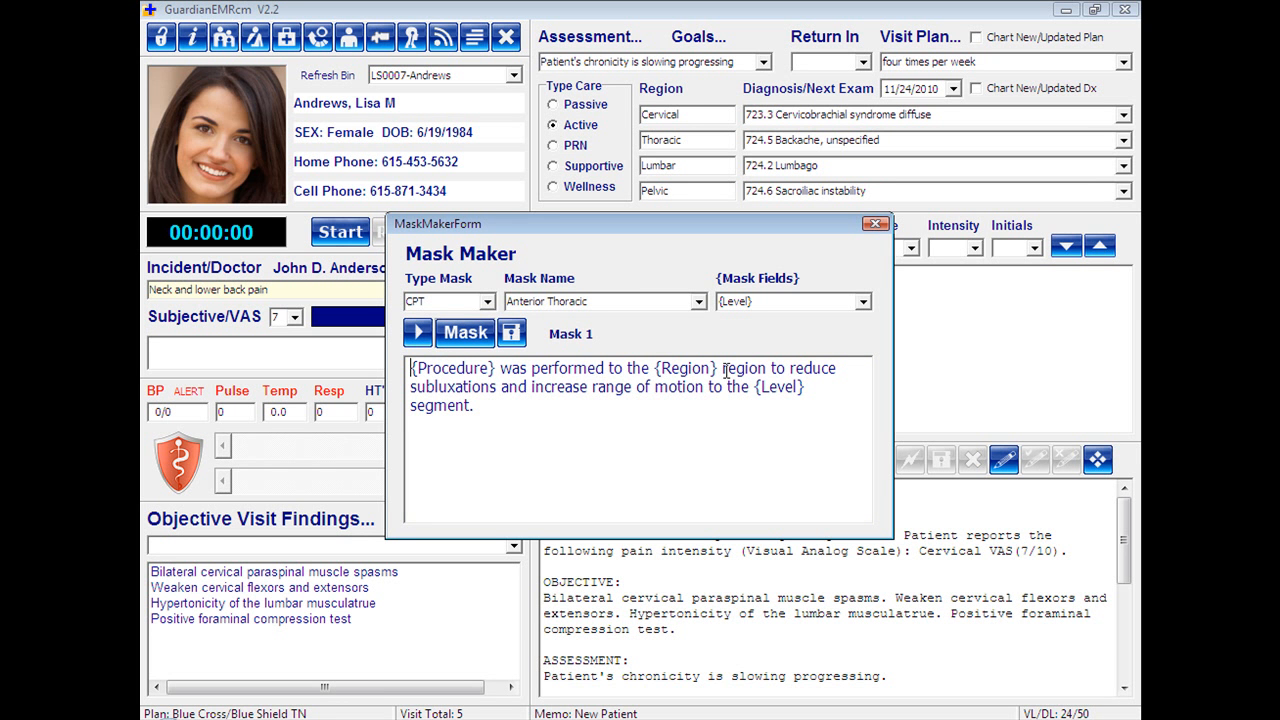
pyautogui.click(470, 403)
pyautogui.press('BackSpace')
pyautogui.press('BackSpace')
pyautogui.press('BackSpace')
pyautogui.press('BackSpace')
pyautogui.press('BackSpace')
pyautogui.press('BackSpace')
pyautogui.press('BackSpace')
pyautogui.press('BackSpace')
pyautogui.write('level.')
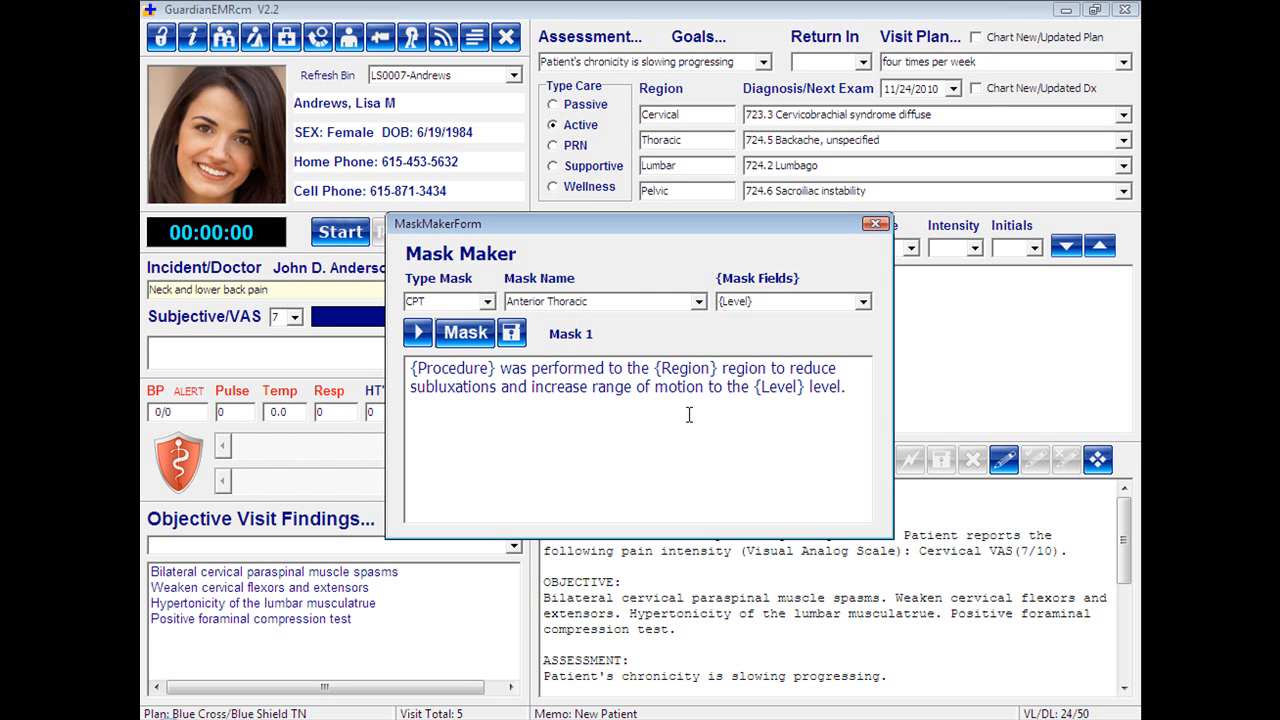
pyautogui.click(512, 334)
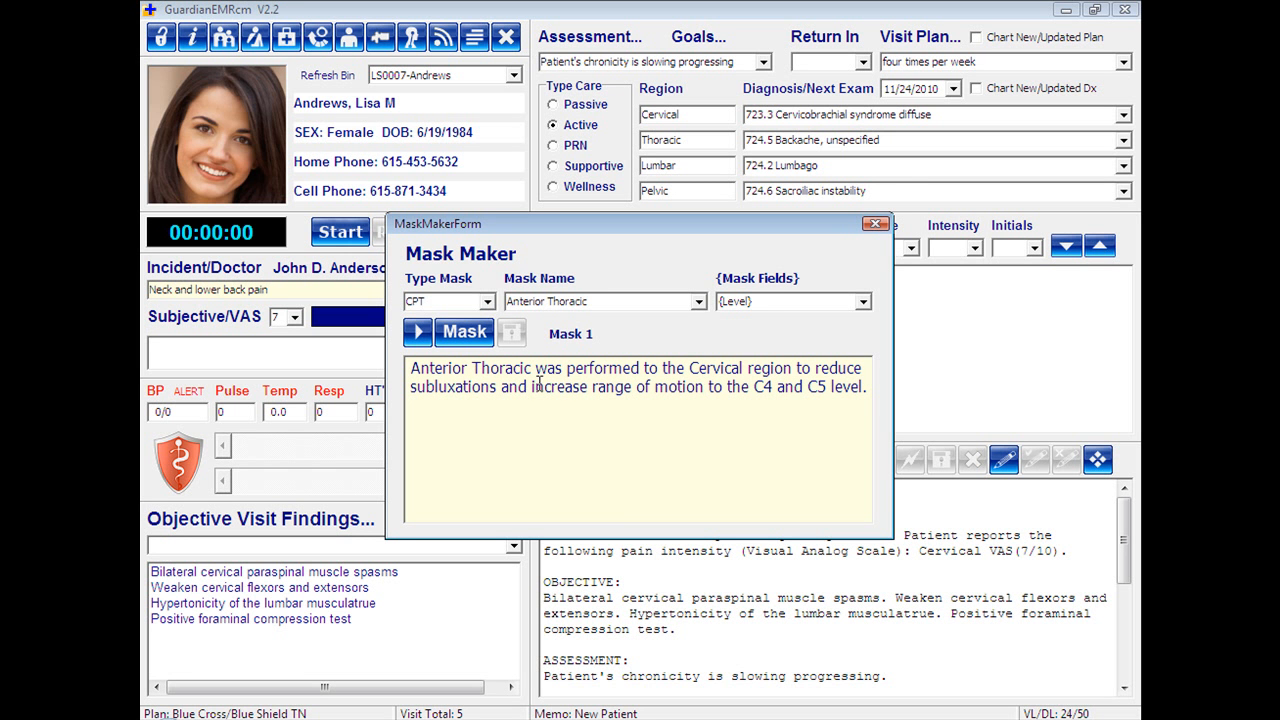
pyautogui.click(418, 334)
pyautogui.click(417, 336)
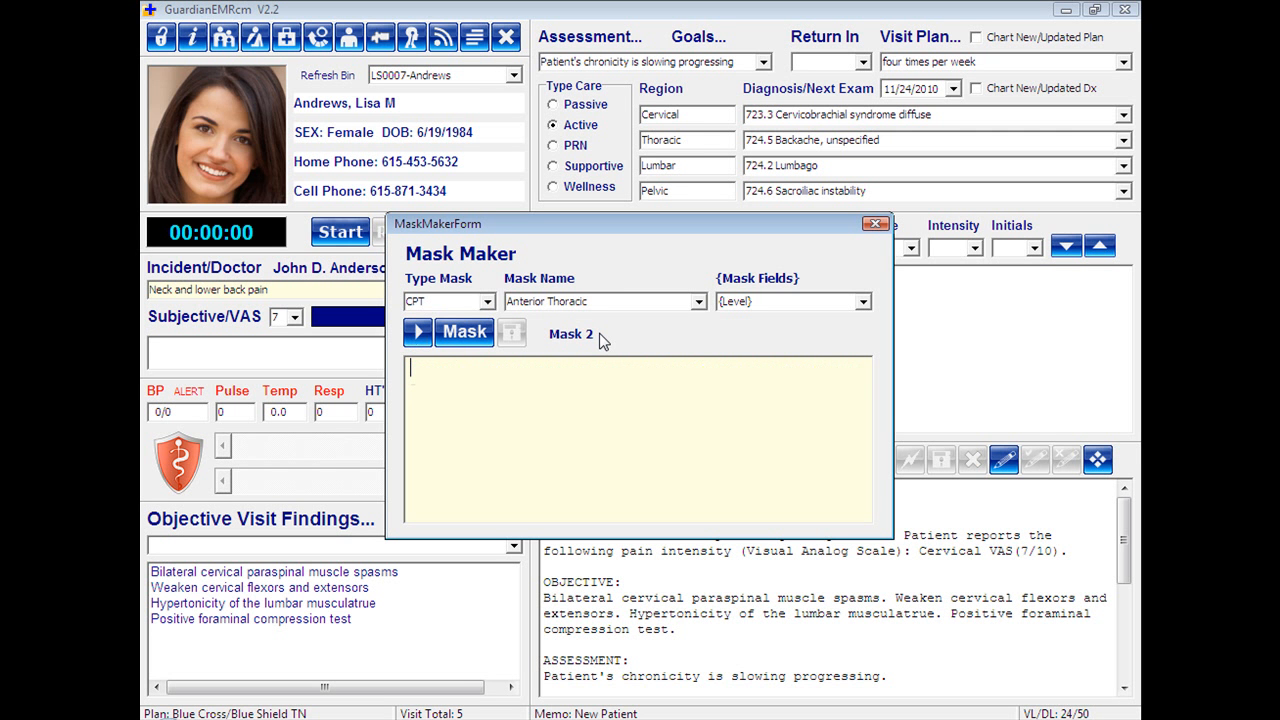
pyautogui.click(460, 340)
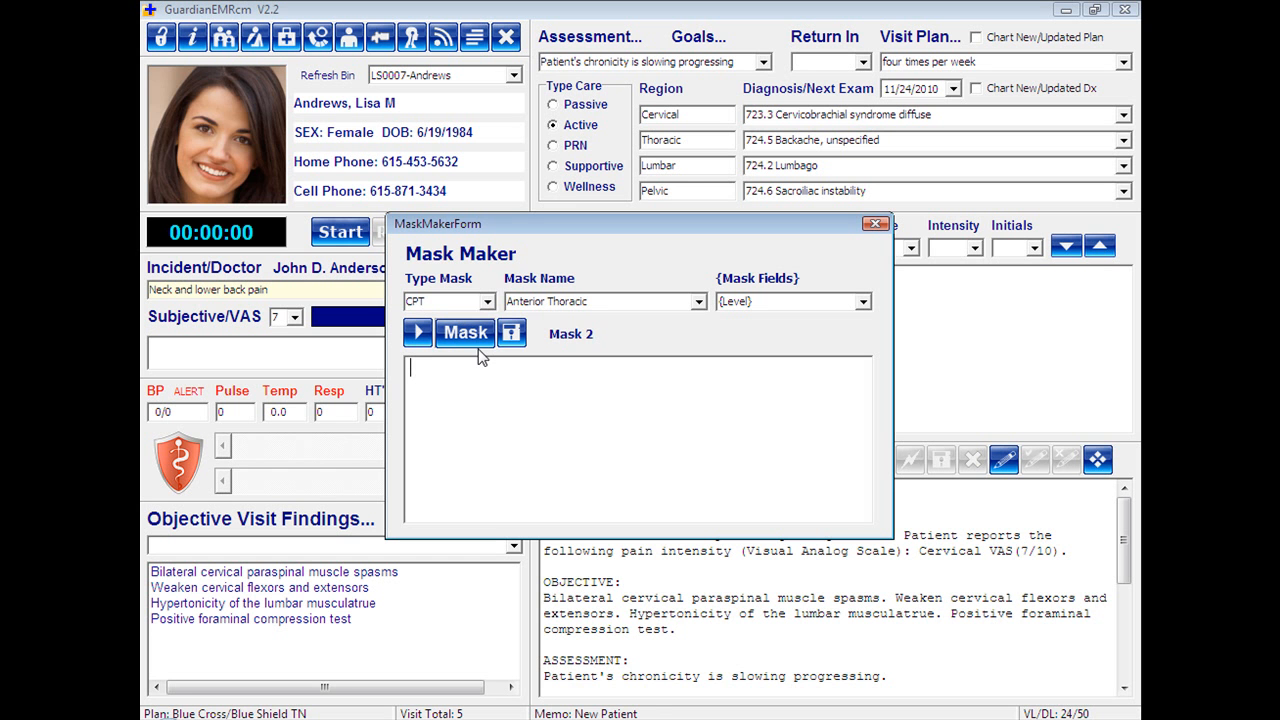
pyautogui.click(421, 340)
pyautogui.click(421, 340)
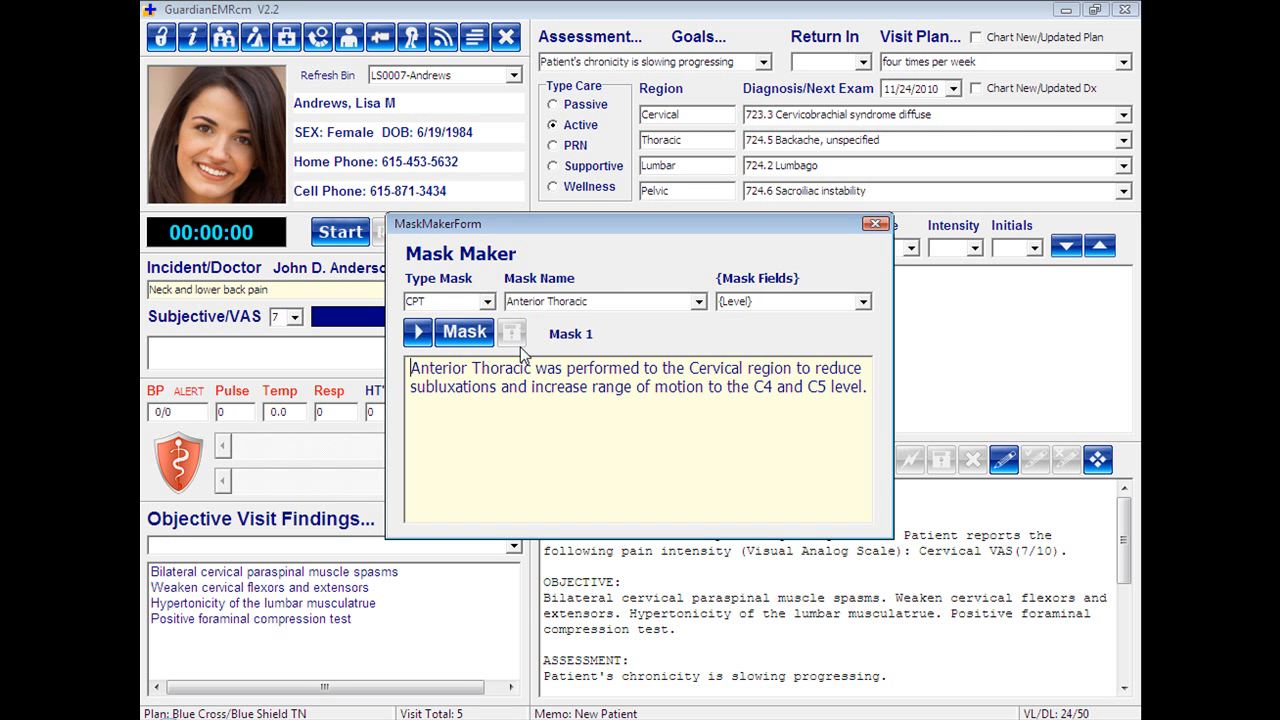
# Copy the whole Mask 1 sentence with its fields into the empty Mask 2 and finish editing it.
pyautogui.click(468, 338)
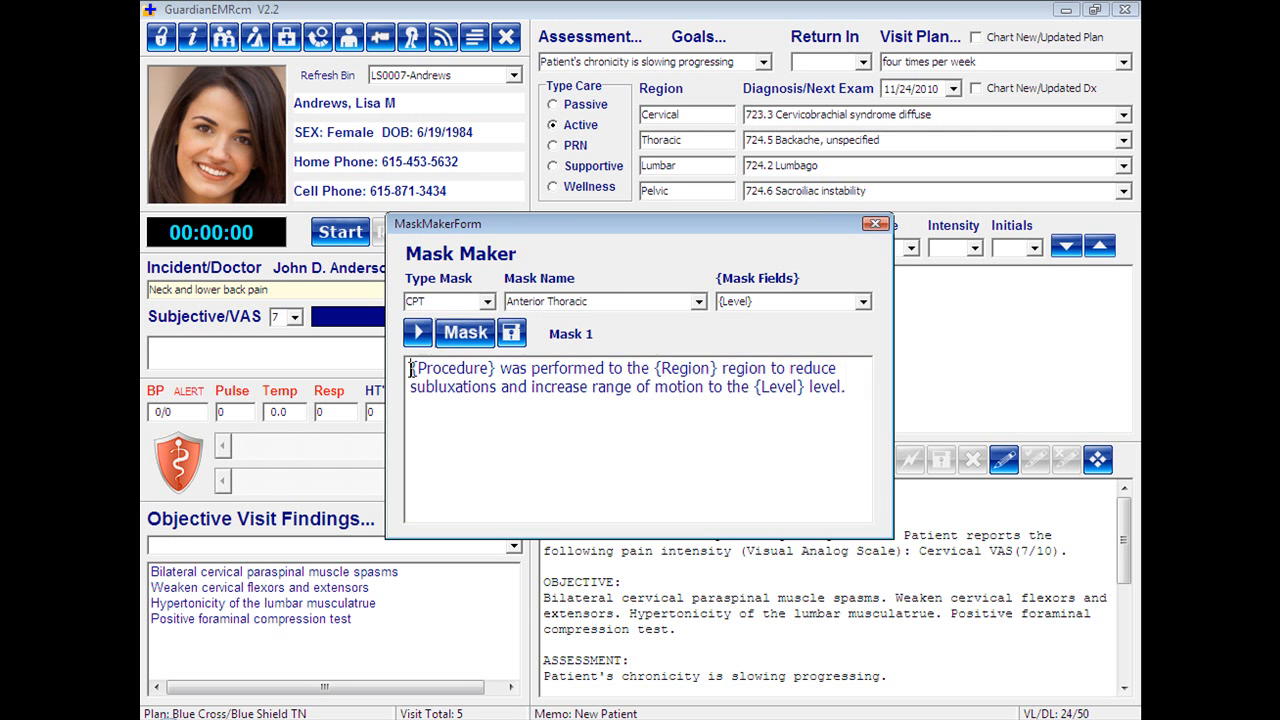
pyautogui.moveTo(410, 370); pyautogui.dragTo(864, 407)
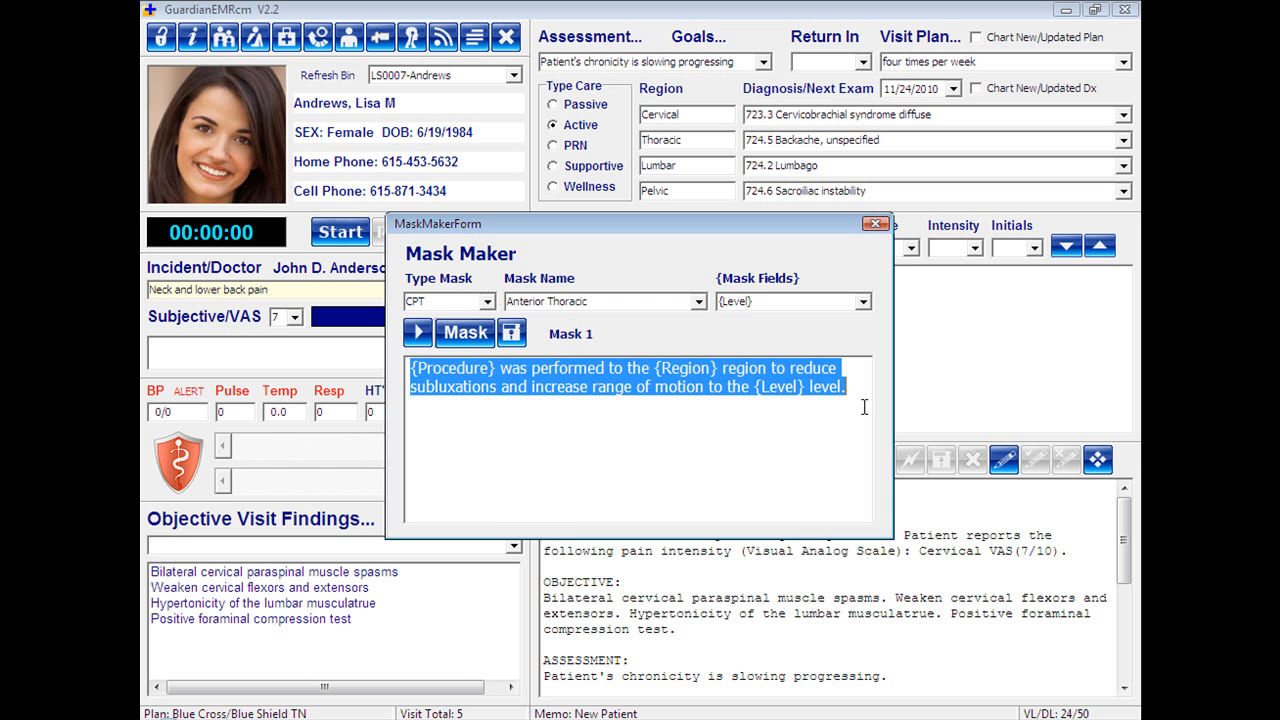
pyautogui.rightClick(536, 375)
pyautogui.click(588, 443)
pyautogui.click(419, 333)
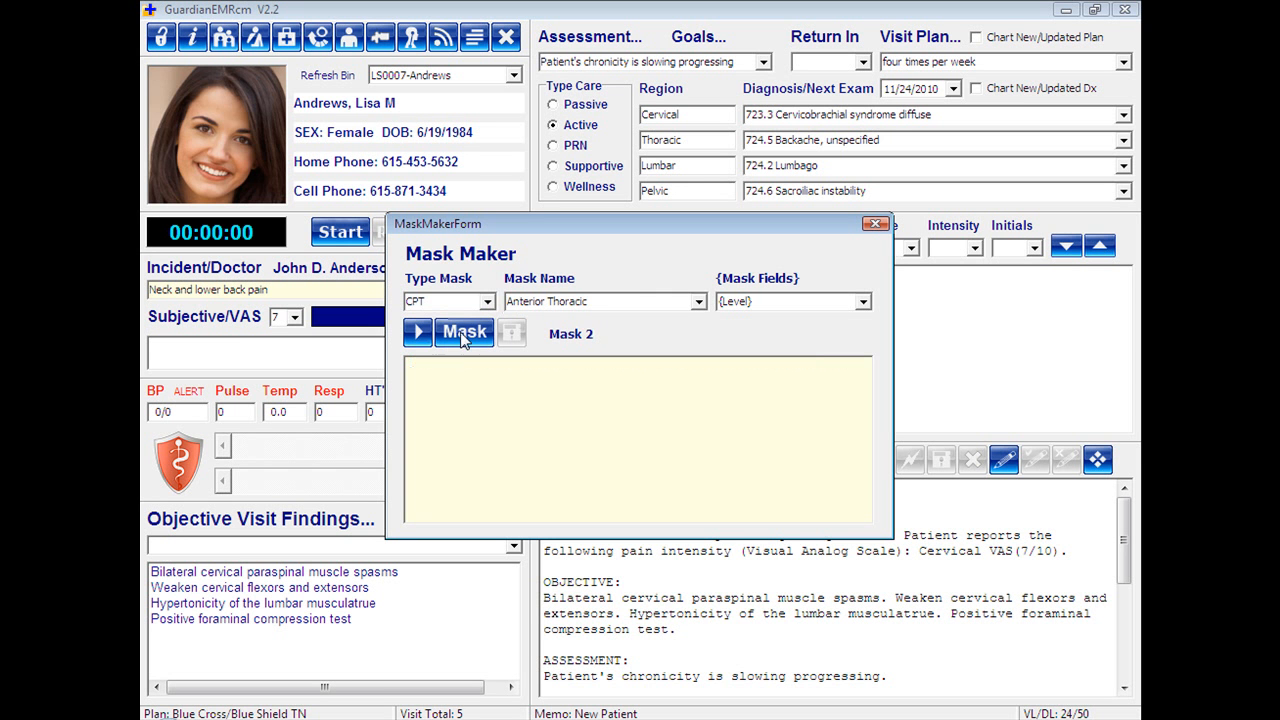
pyautogui.click(452, 342)
pyautogui.rightClick(480, 374)
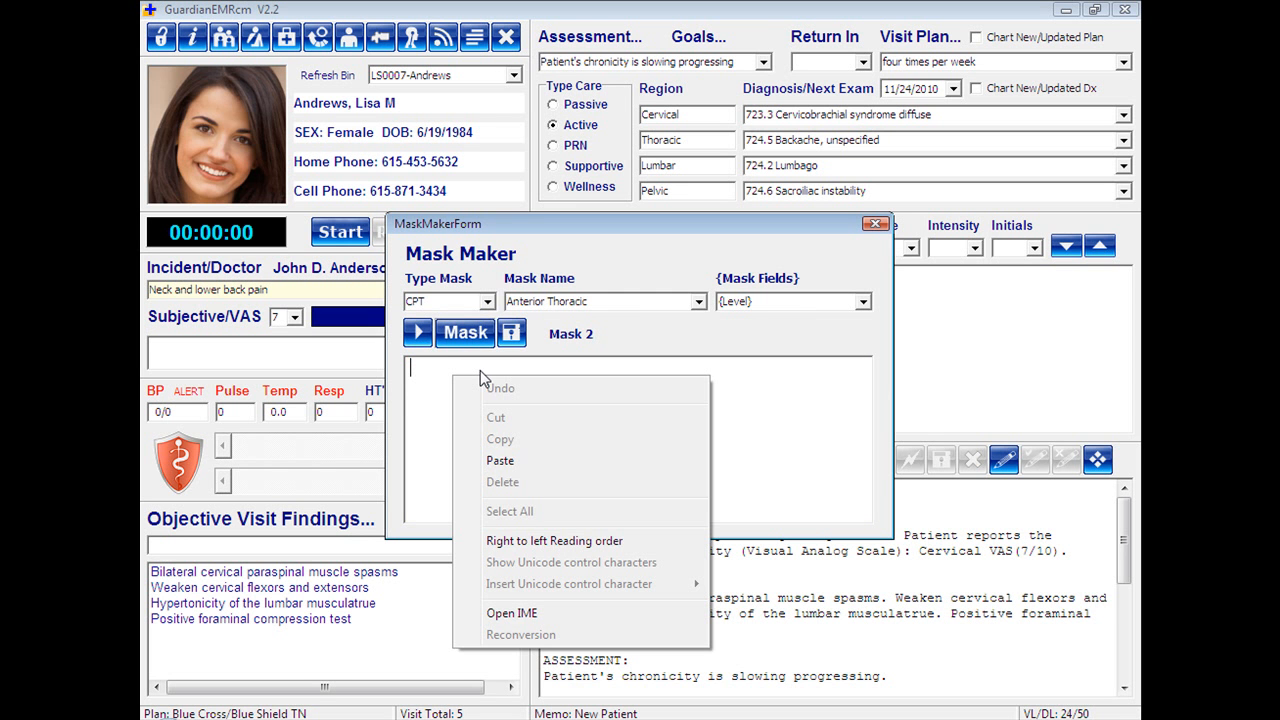
pyautogui.click(517, 460)
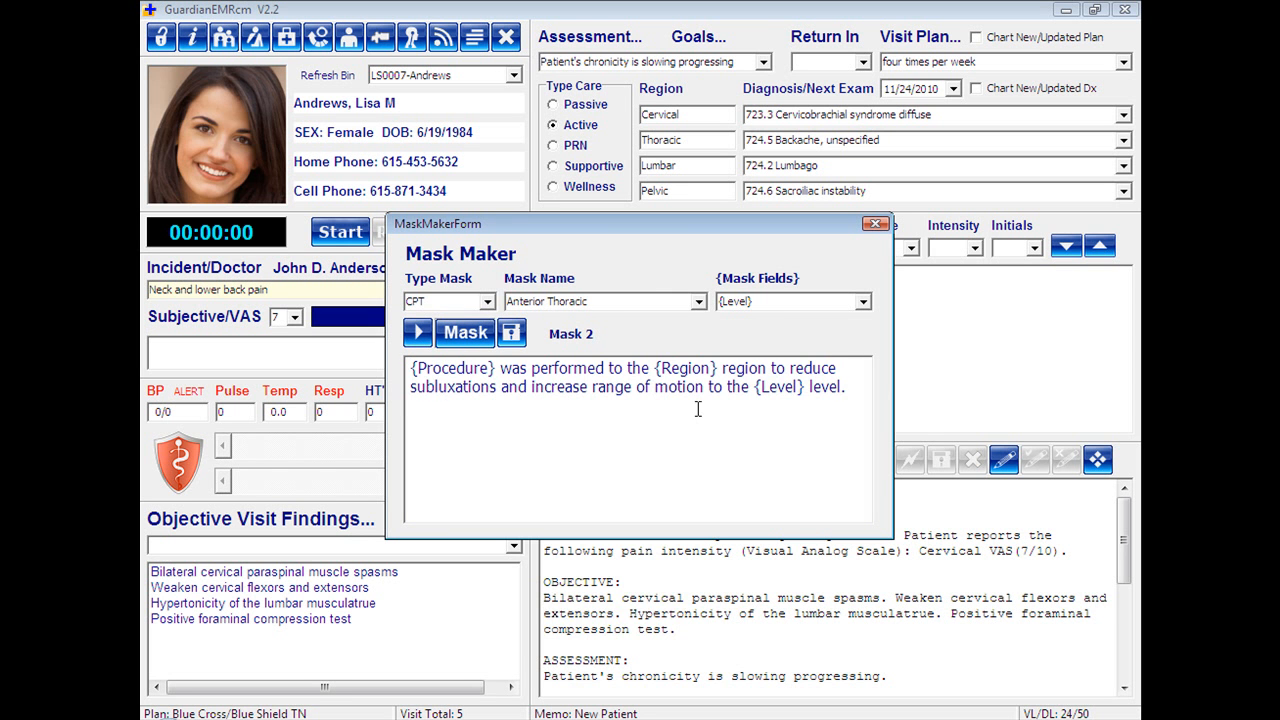
pyautogui.click(466, 334)
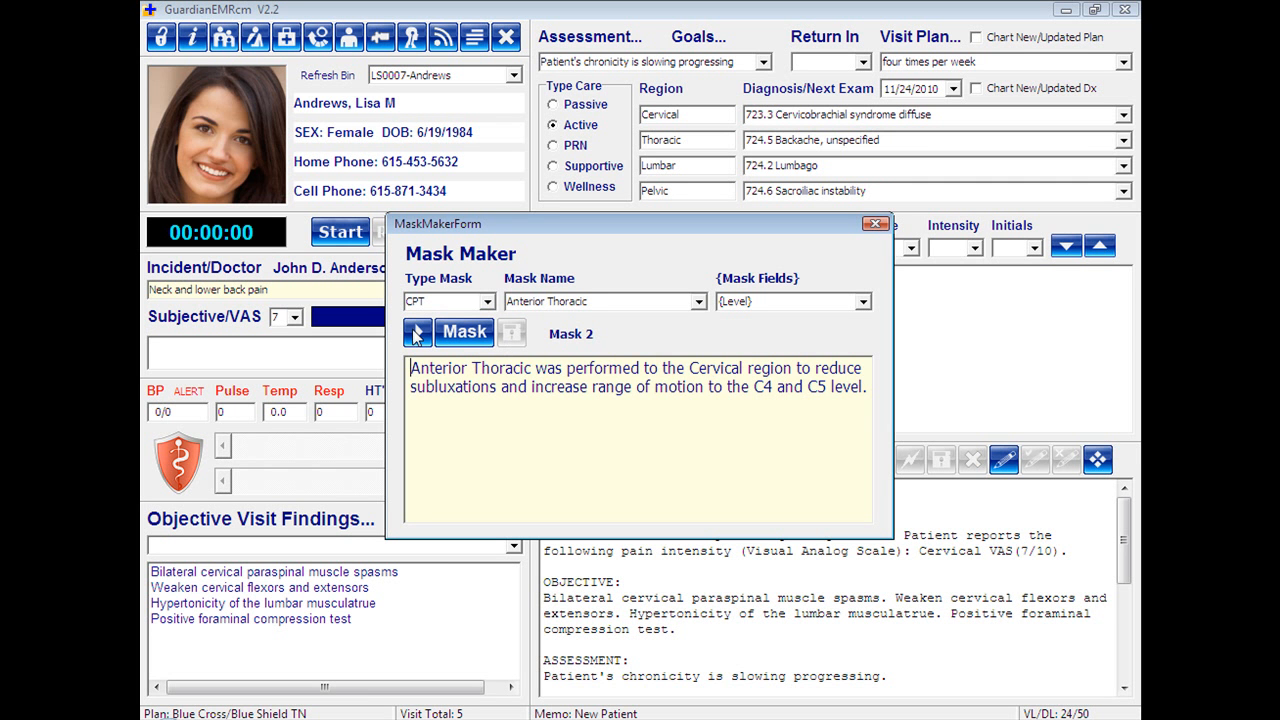
# Paste the copied sentence into the empty Mask 3 and save it.
pyautogui.click(416, 334)
pyautogui.click(466, 340)
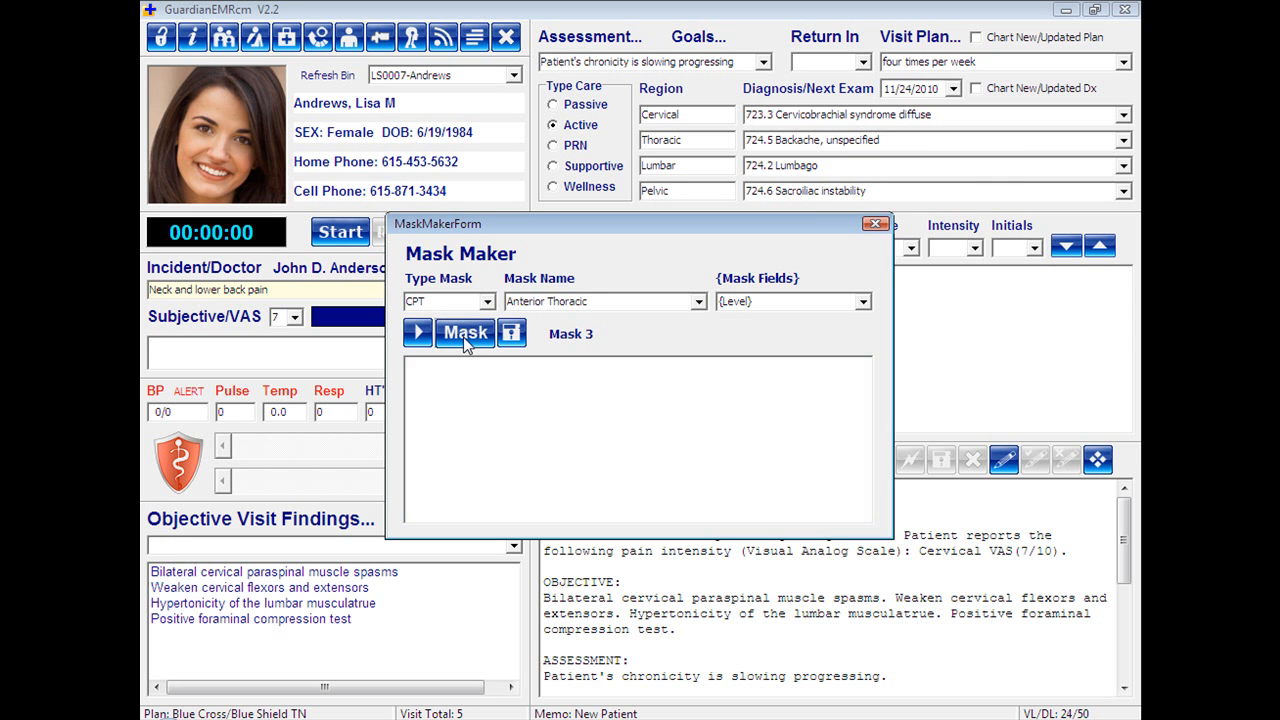
pyautogui.rightClick(463, 386)
pyautogui.click(507, 468)
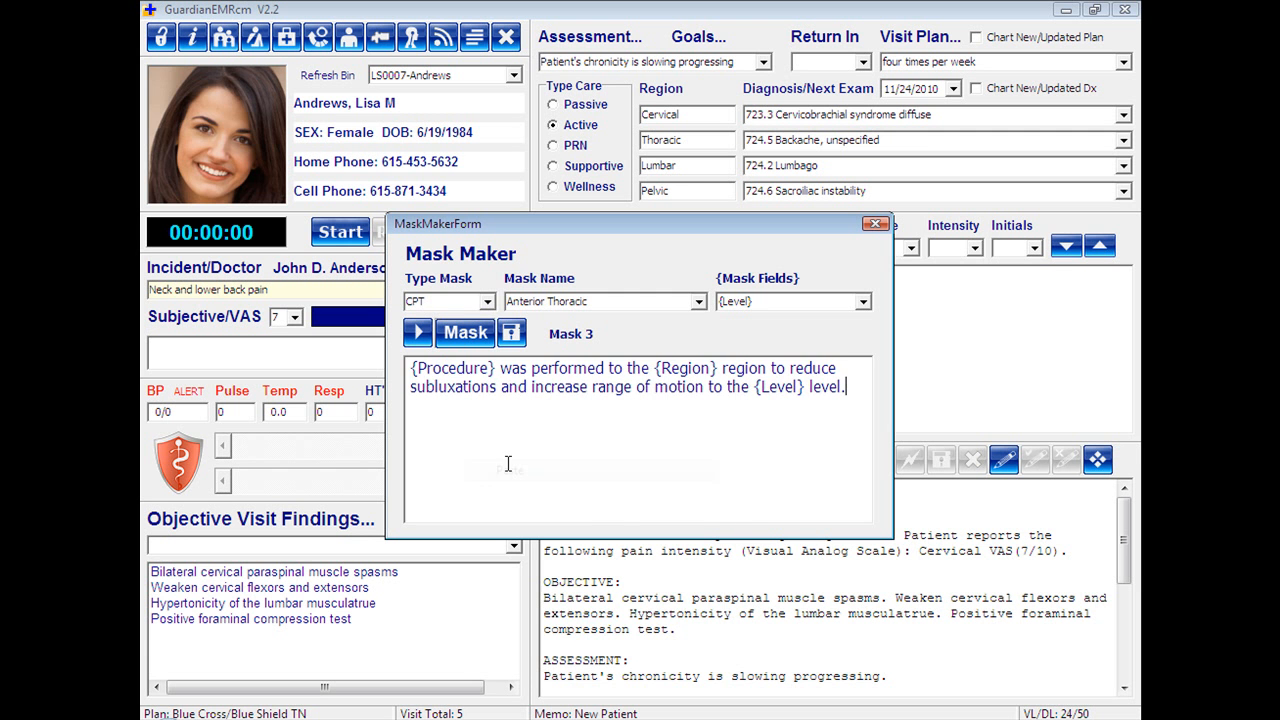
pyautogui.click(511, 335)
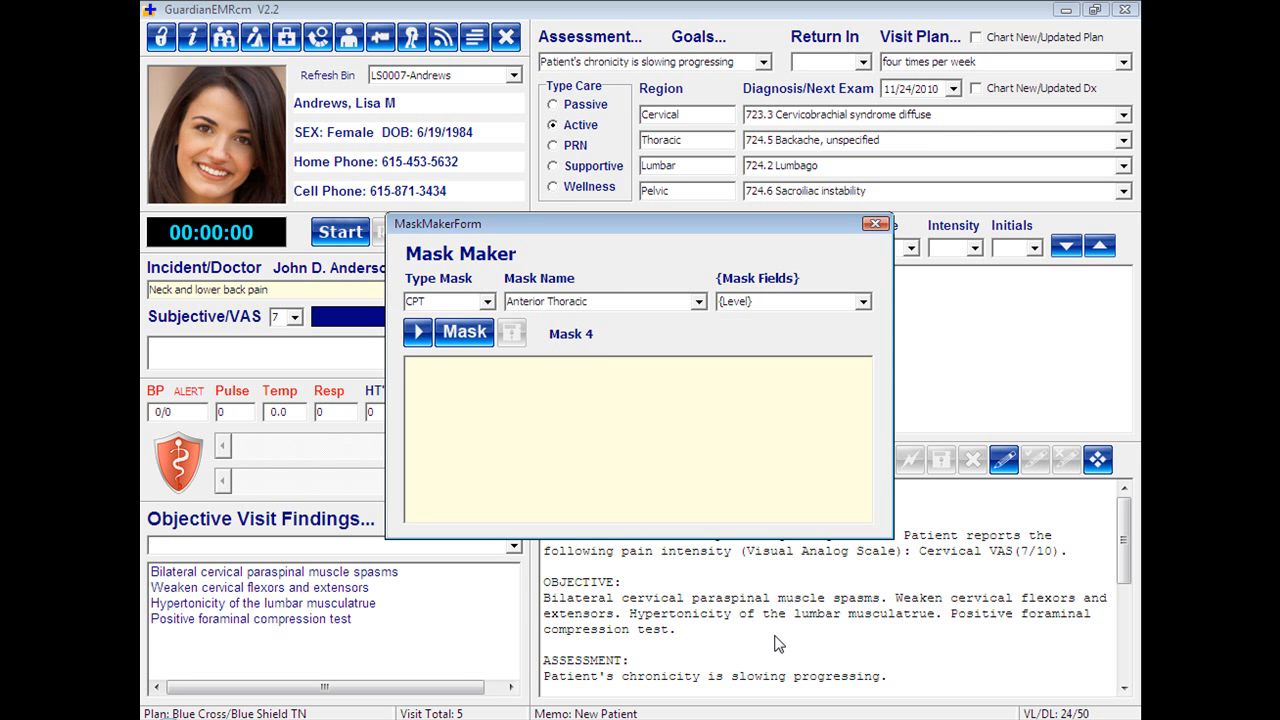
# Paste the copied sentence into the empty Mask 4 and finish editing it.
pyautogui.click(474, 398)
pyautogui.click(457, 340)
pyautogui.rightClick(485, 477)
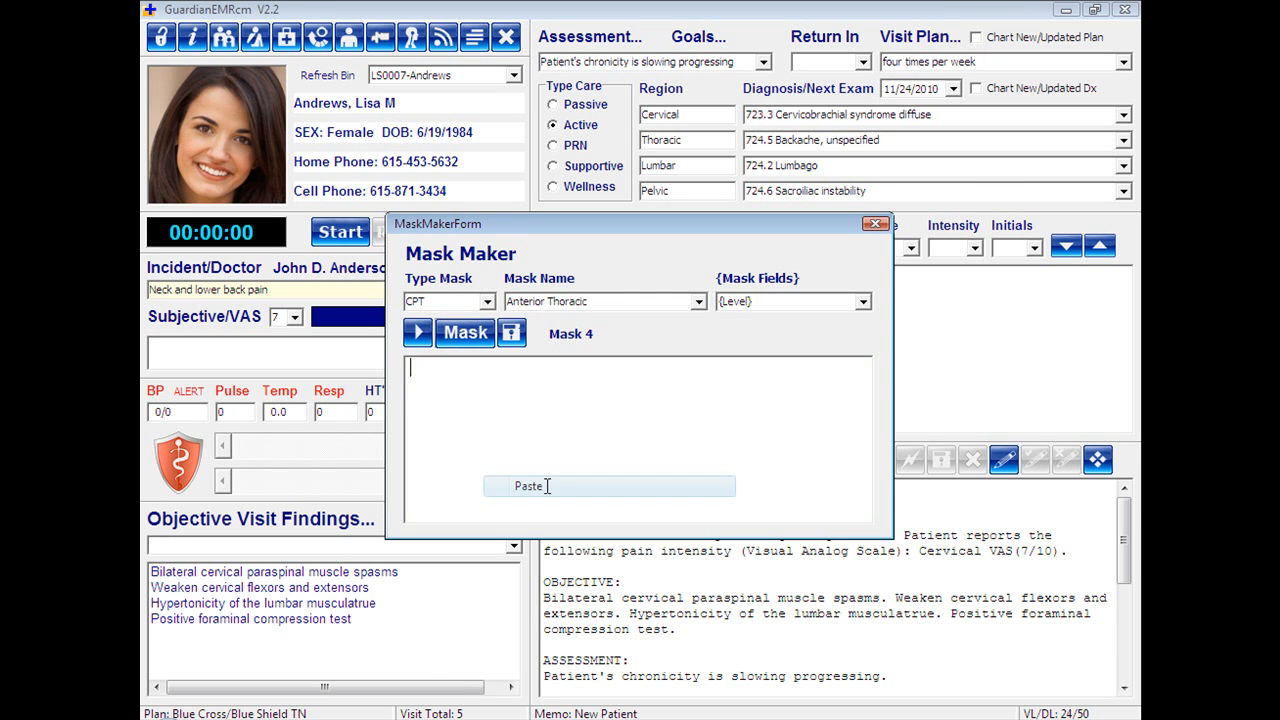
pyautogui.click(530, 486)
pyautogui.click(462, 333)
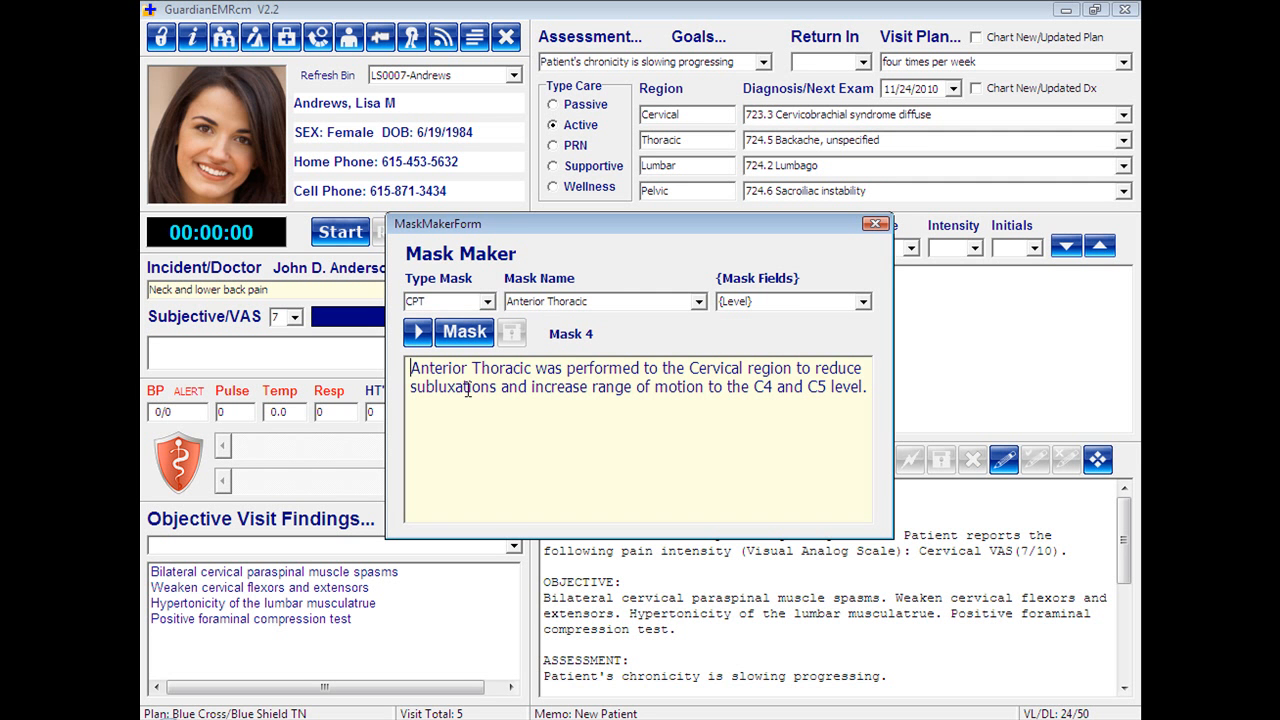
# Return to Mask 3 and insert "increase range of motions" before "reduce subluxations" in its editable text.
pyautogui.click(418, 334)
pyautogui.click(417, 335)
pyautogui.click(418, 335)
pyautogui.click(418, 335)
pyautogui.click(418, 335)
pyautogui.click(418, 335)
pyautogui.click(418, 335)
pyautogui.click(459, 340)
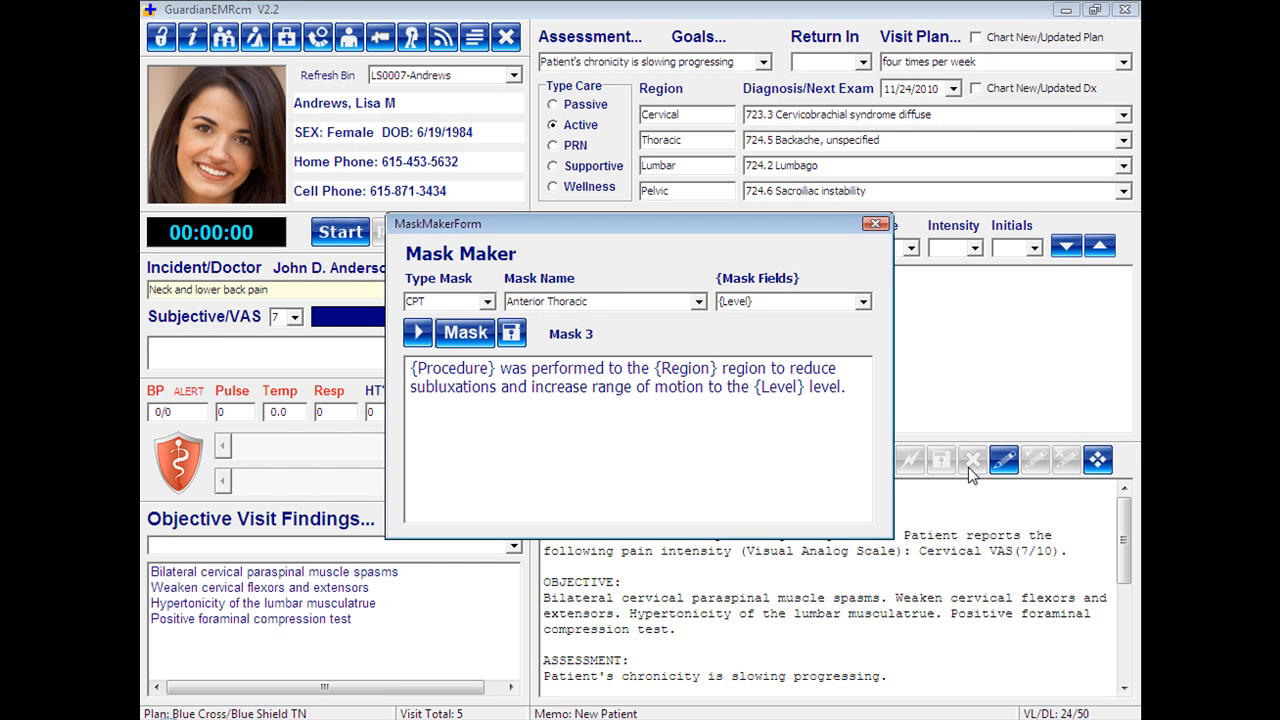
pyautogui.write('ncrease rang')
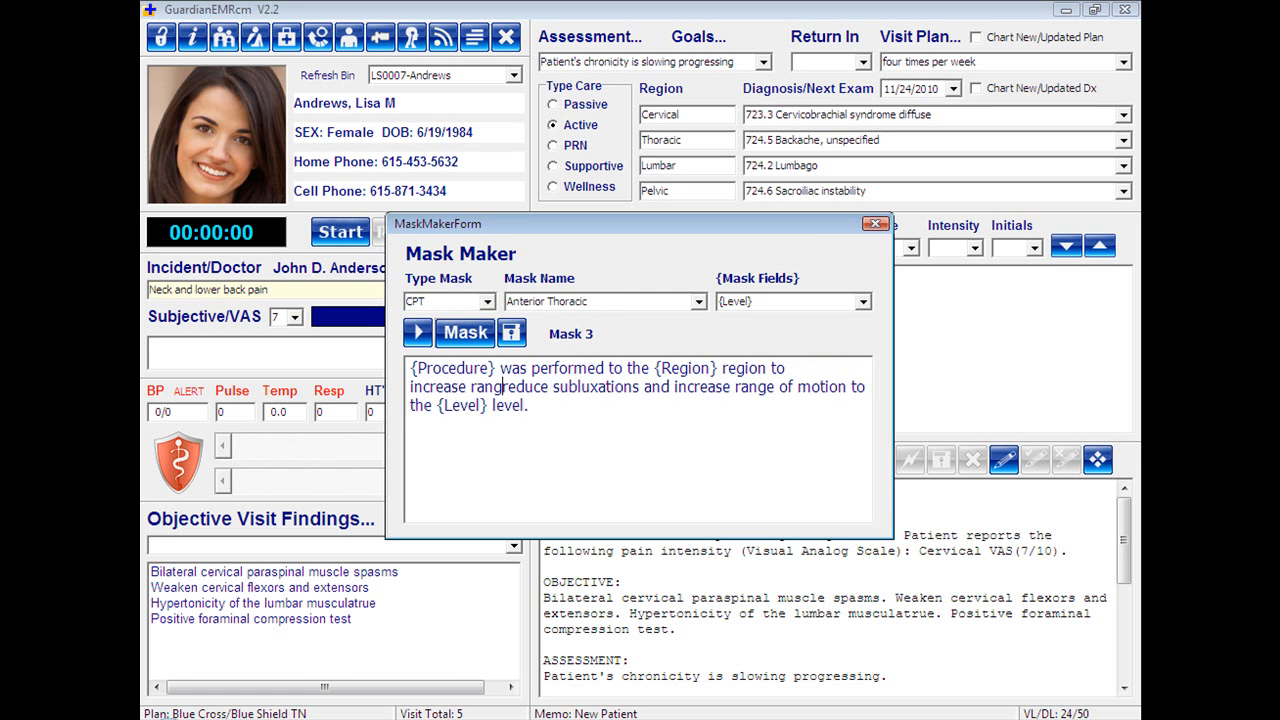
pyautogui.write('e of motion')
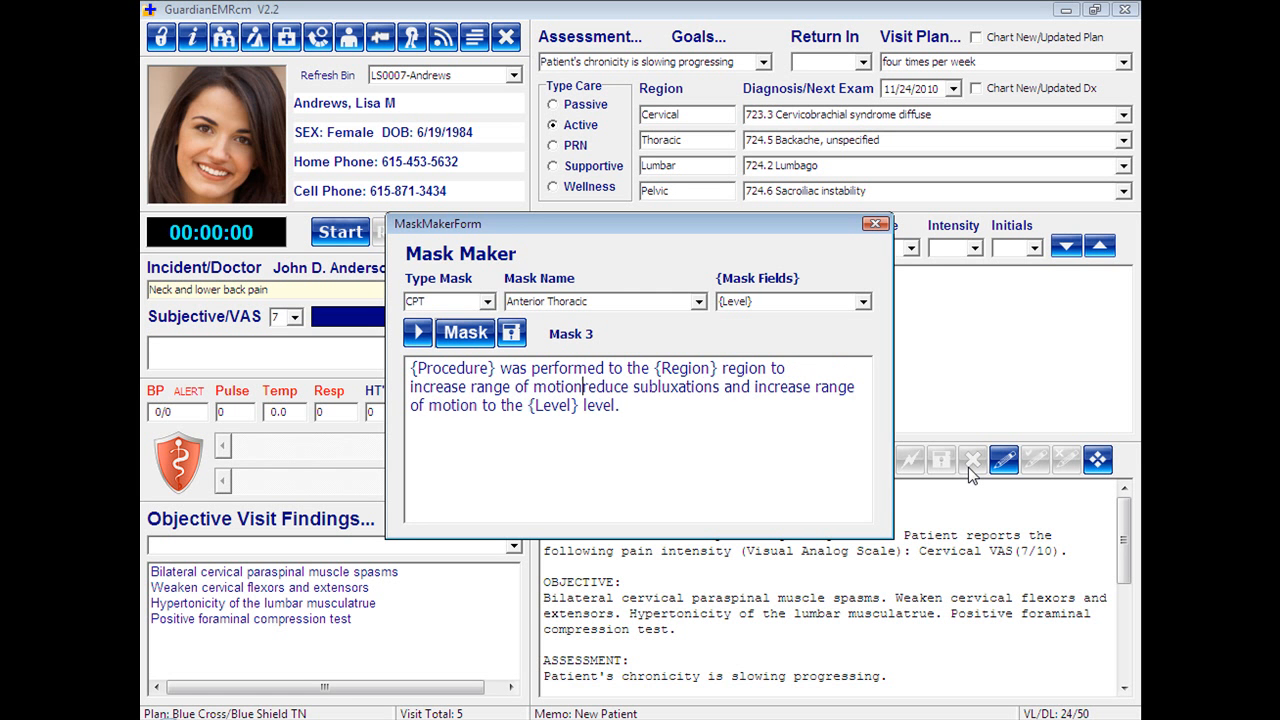
pyautogui.write('s')
# Delete the leftover phrase "reduce subluxations and increase range of motion" from the Mask 3 text and save the mask.
pyautogui.press('Delete')
pyautogui.press('Delete')
pyautogui.press('Delete')
pyautogui.press('Delete')
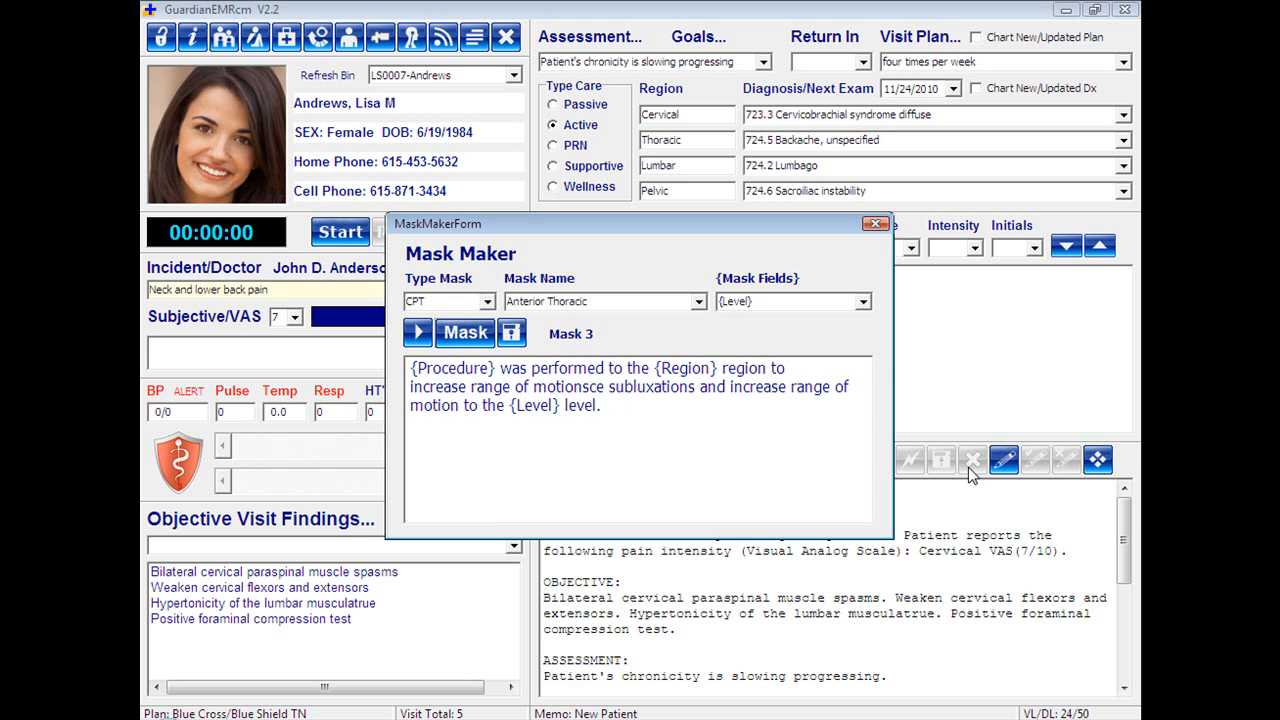
pyautogui.press('Delete')
pyautogui.press('Delete')
pyautogui.press('Delete')
pyautogui.press('Delete')
pyautogui.press('Delete')
pyautogui.press('Delete')
pyautogui.press('Delete')
pyautogui.press('Delete')
pyautogui.press('Delete')
pyautogui.press('Delete')
pyautogui.press('Delete')
pyautogui.press('Delete')
pyautogui.press('Delete')
pyautogui.press('Delete')
pyautogui.press('Delete')
pyautogui.press('Delete')
pyautogui.press('Delete')
pyautogui.press('Delete')
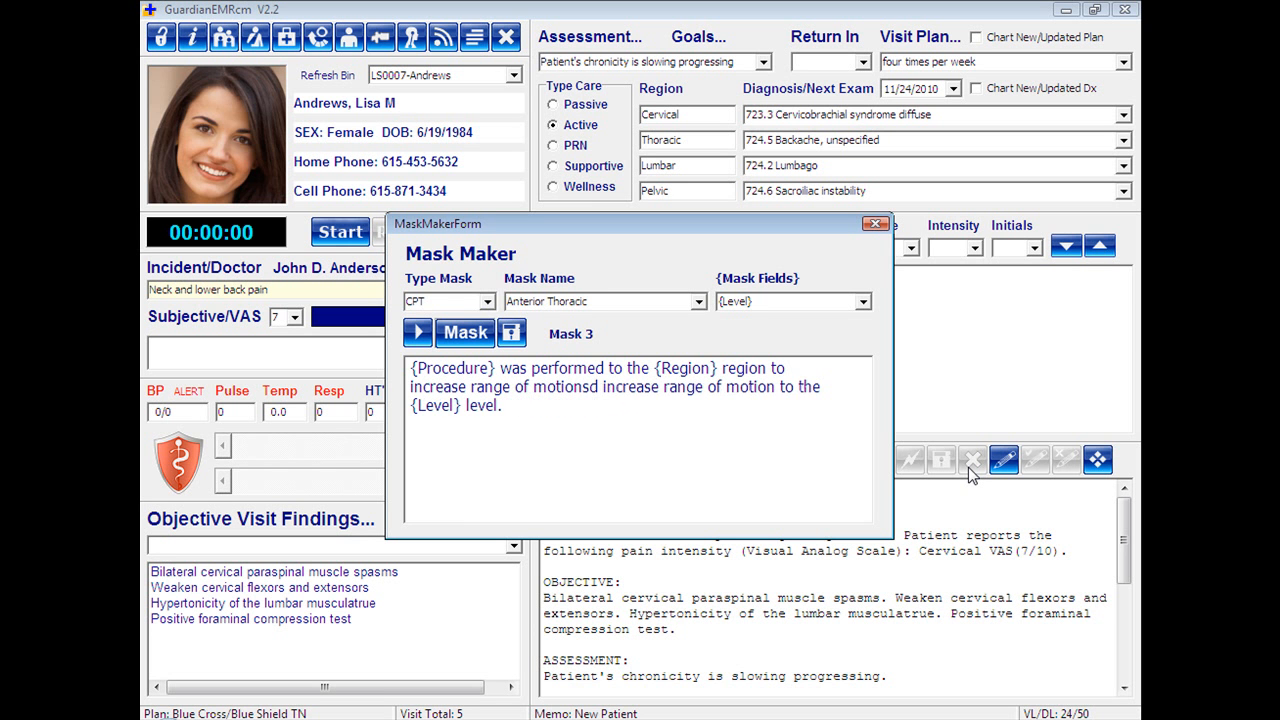
pyautogui.press('Delete')
pyautogui.press('Delete')
pyautogui.press('Delete')
pyautogui.press('Delete')
pyautogui.press('Delete')
pyautogui.press('Delete')
pyautogui.press('Delete')
pyautogui.press('Delete')
pyautogui.press('Delete')
pyautogui.press('Delete')
pyautogui.press('Delete')
pyautogui.press('Delete')
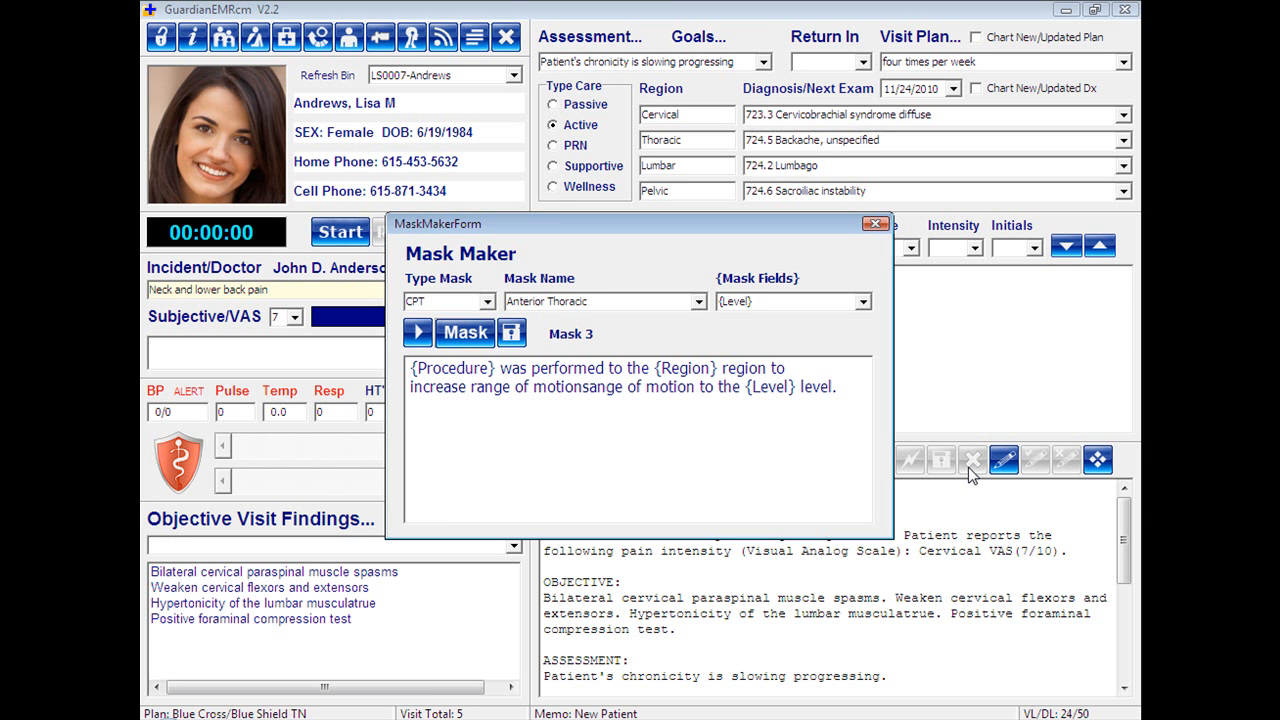
pyautogui.press('Delete')
pyautogui.press('Delete')
pyautogui.press('Delete')
pyautogui.press('Delete')
pyautogui.press('Delete')
pyautogui.press('Delete')
pyautogui.press('Delete')
pyautogui.press('Delete')
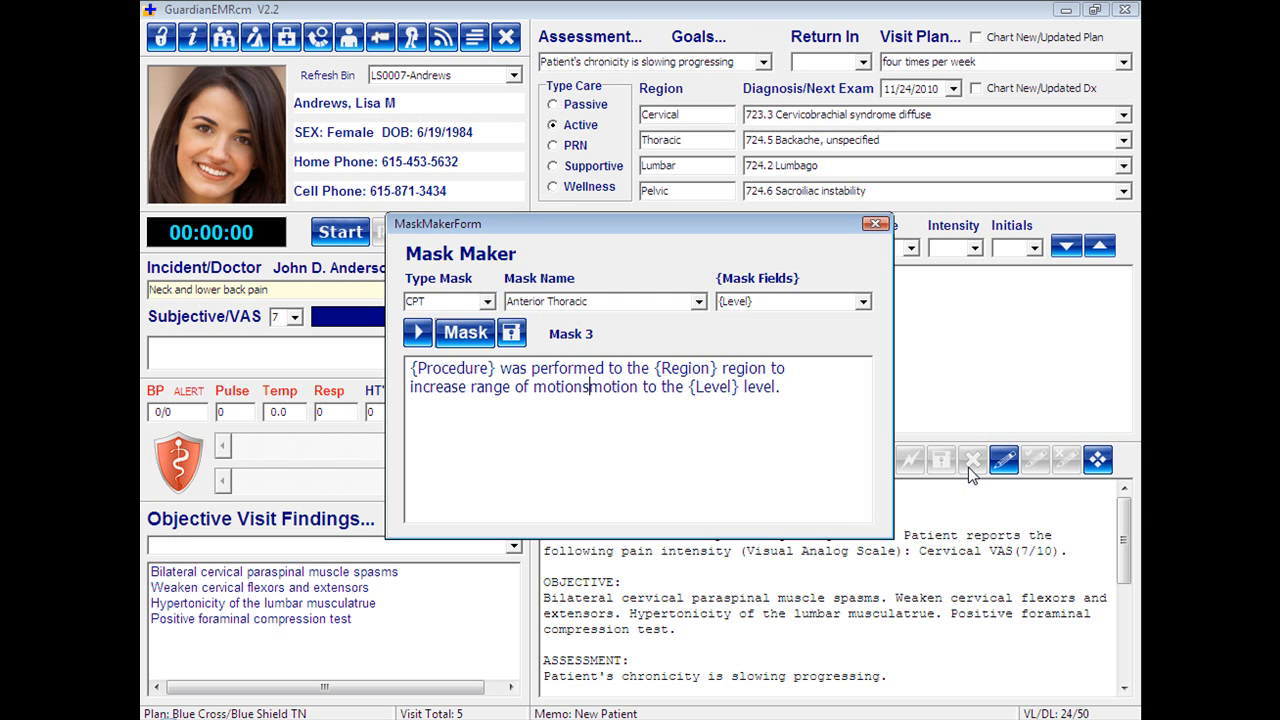
pyautogui.press('Delete')
pyautogui.press('Delete')
pyautogui.press('Delete')
pyautogui.press('Delete')
pyautogui.press('Delete')
pyautogui.press('Delete')
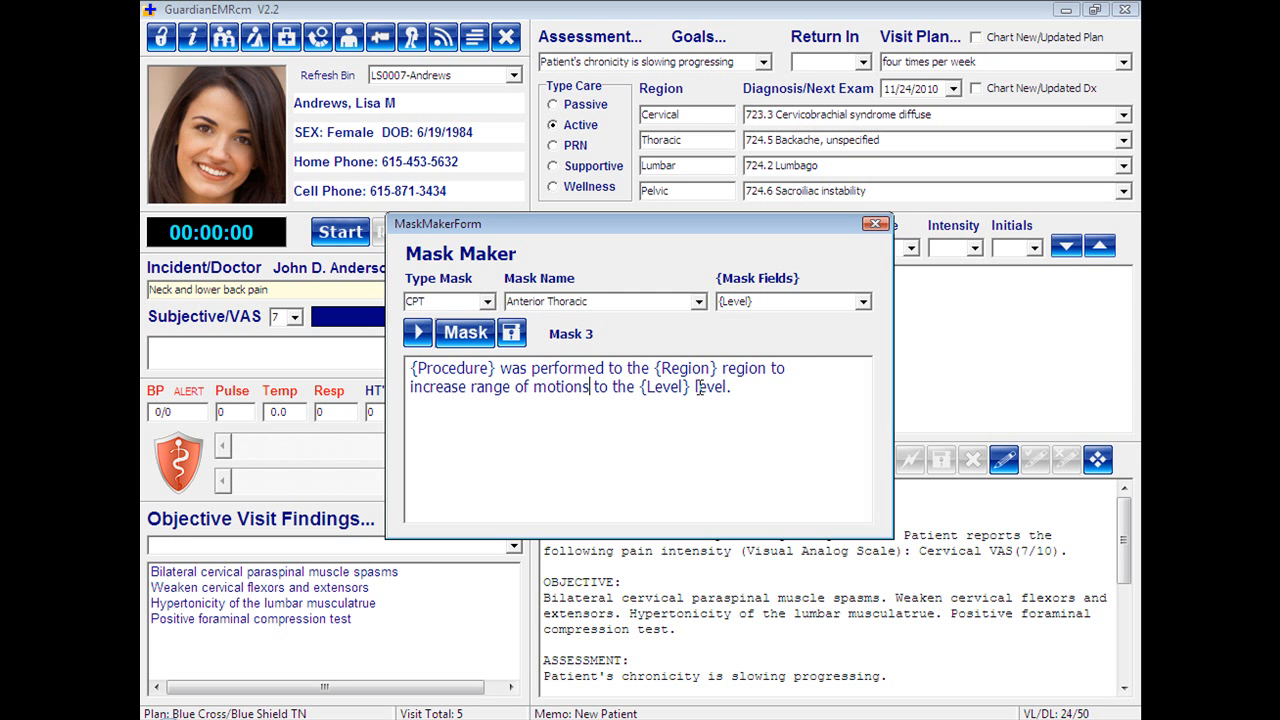
pyautogui.click(510, 334)
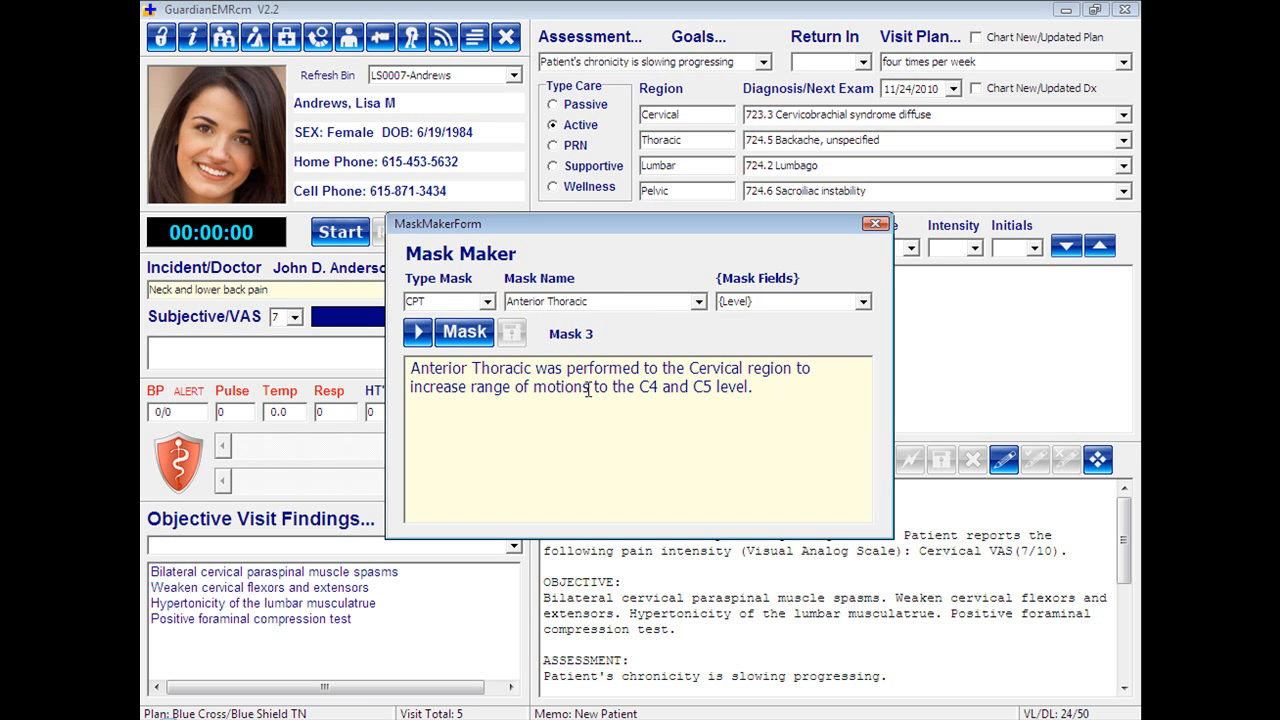
# Correct "motions" to "motion" in the Mask 3 text and save the mask again.
pyautogui.click(443, 336)
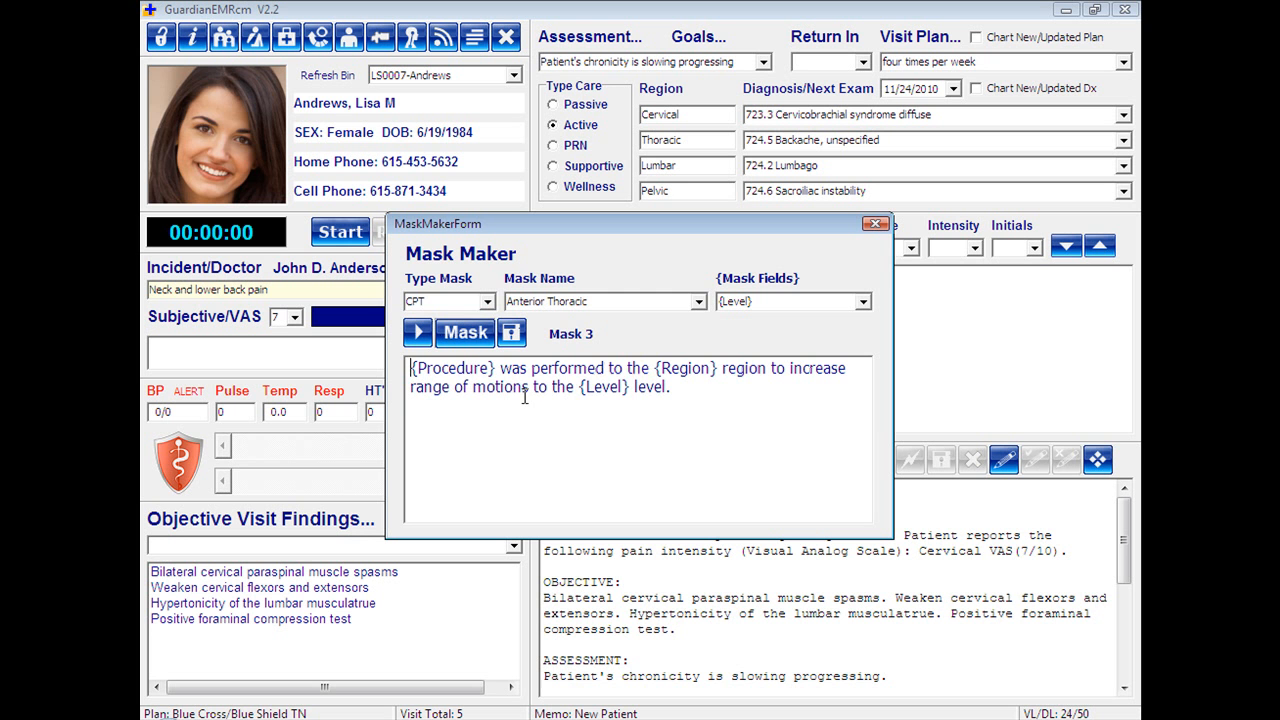
pyautogui.press('BackSpace')
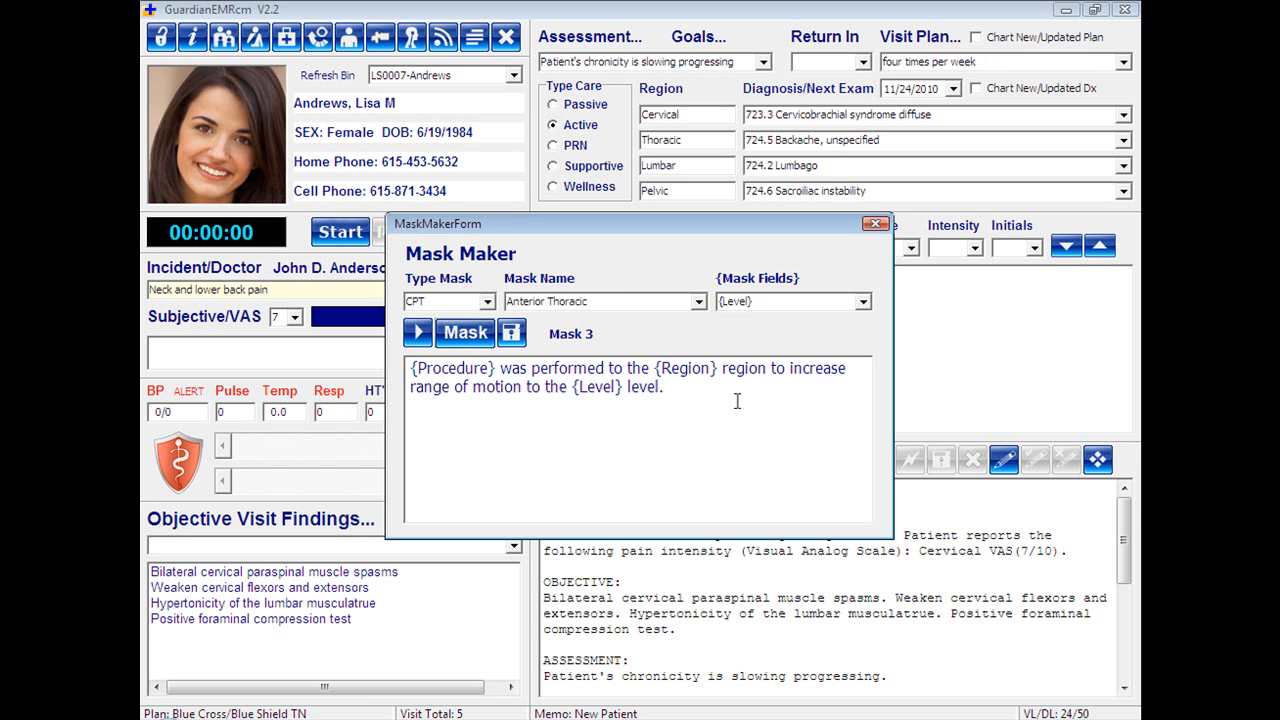
pyautogui.click(511, 335)
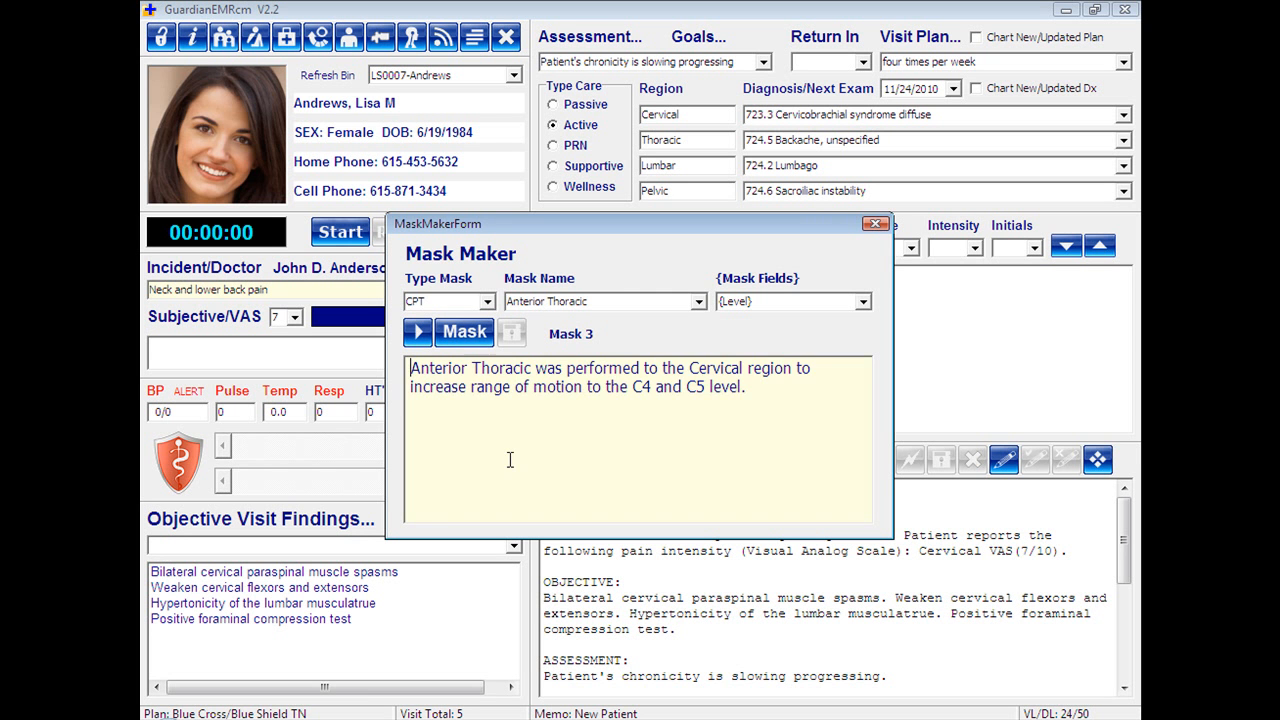
# Cycle through the saved Anterior Thoracic mask variations to review their sentences, and close the Mask Maker.
pyautogui.click(416, 334)
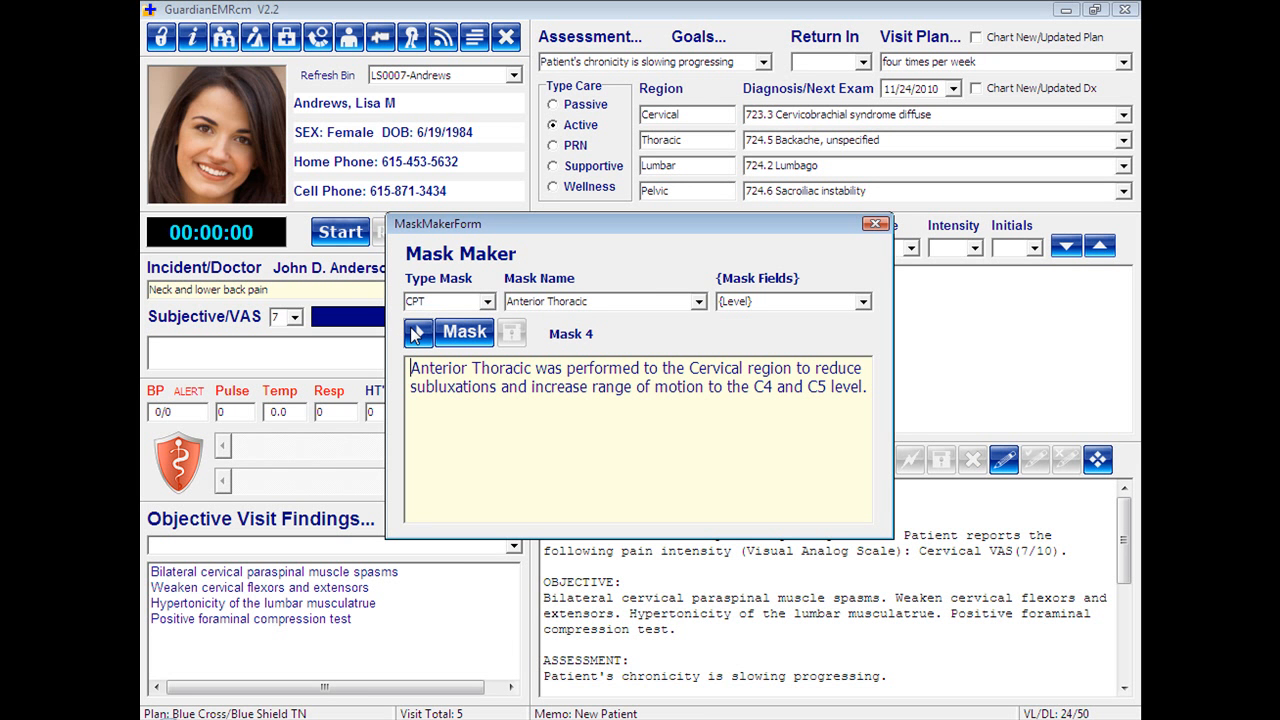
pyautogui.click(416, 334)
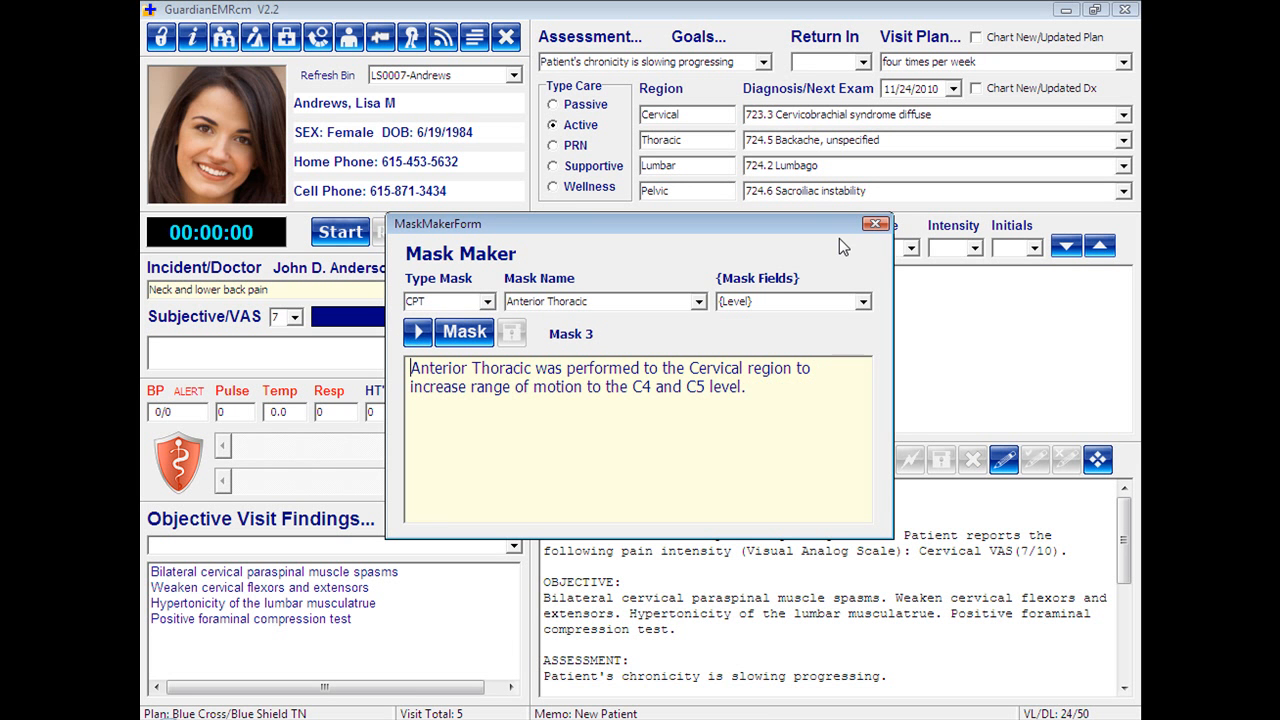
pyautogui.click(875, 224)
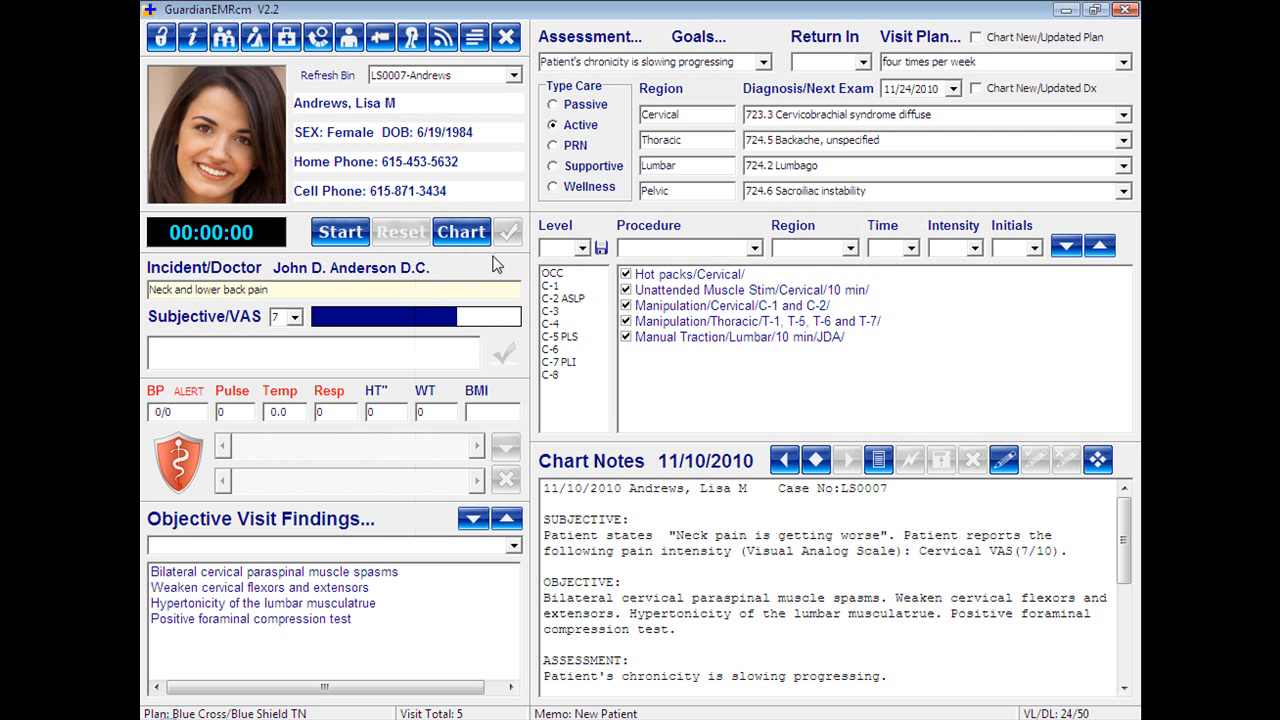
# Choose Anterior Thoracic as the procedure for the visit entry, and check its place in the procedure list.
pyautogui.click(754, 248)
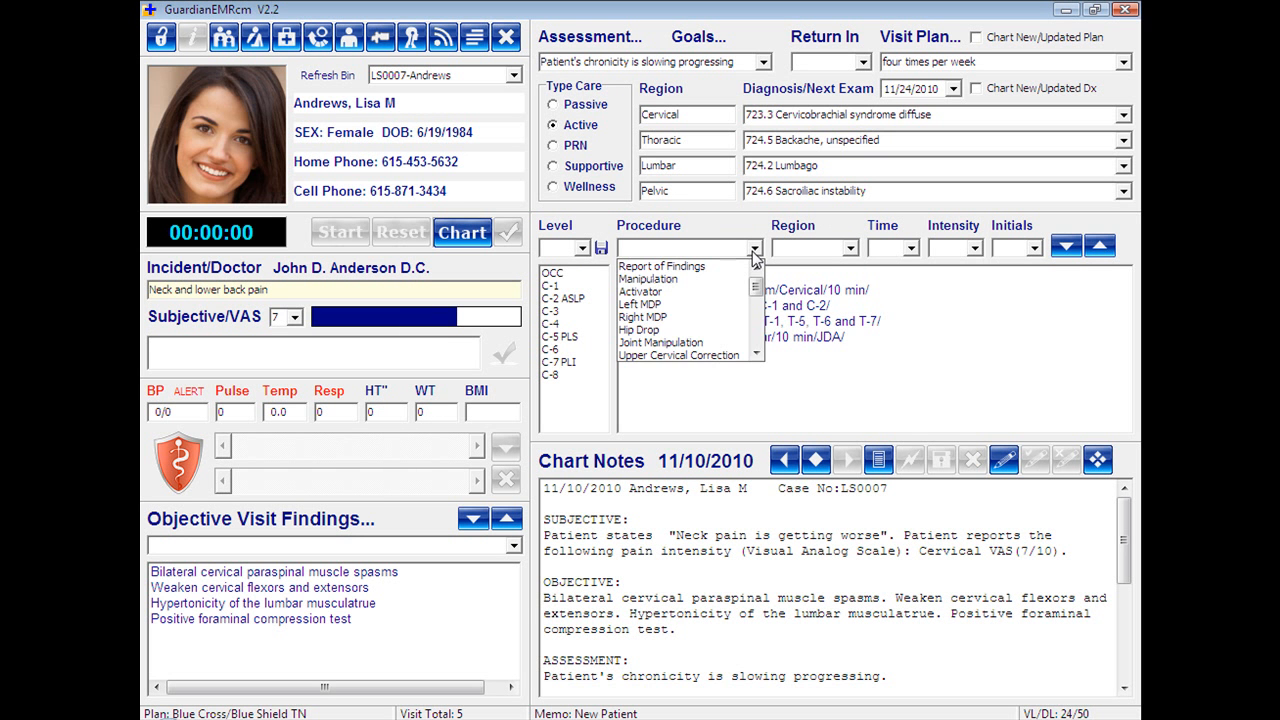
pyautogui.moveTo(756, 288); pyautogui.dragTo(686, 360)
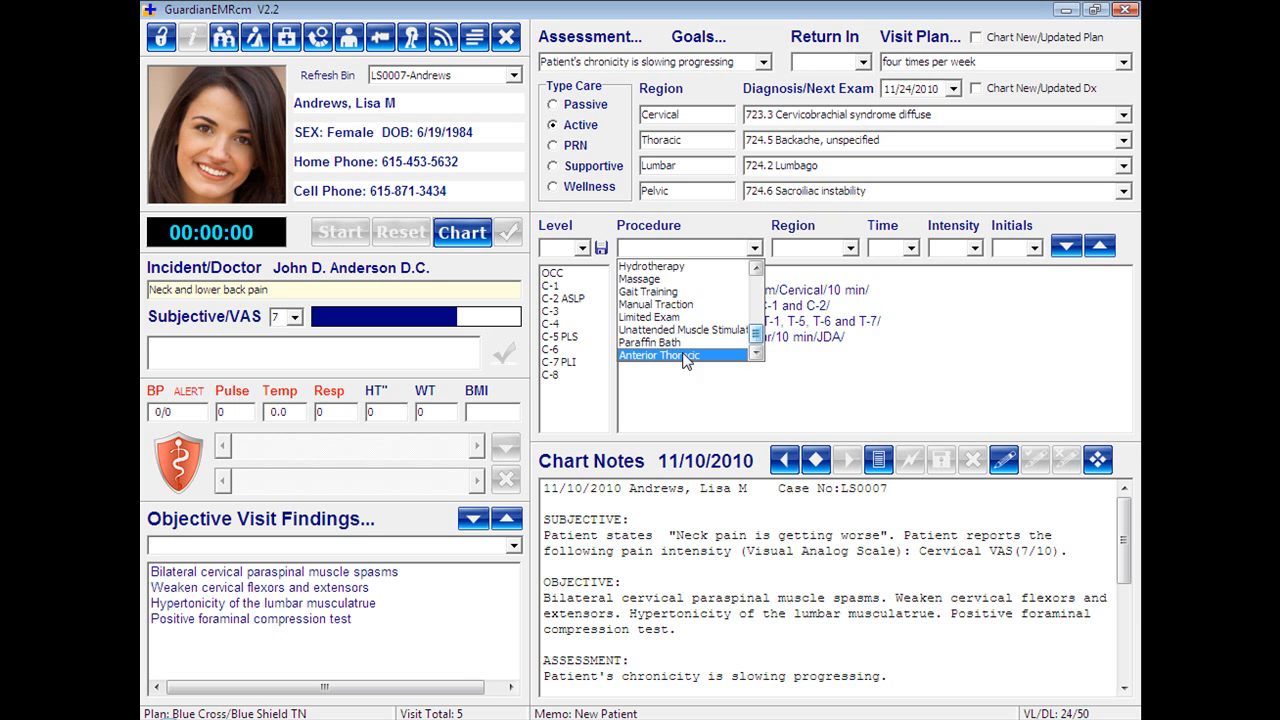
pyautogui.click(632, 356)
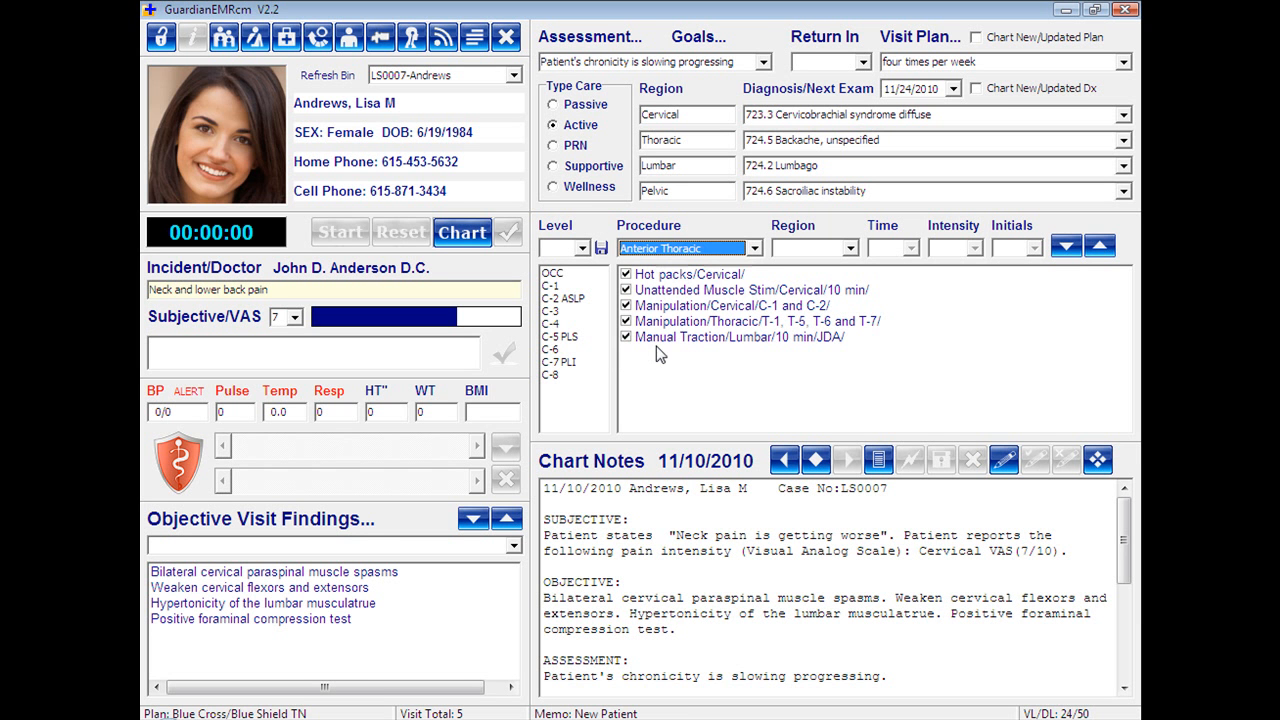
pyautogui.click(753, 248)
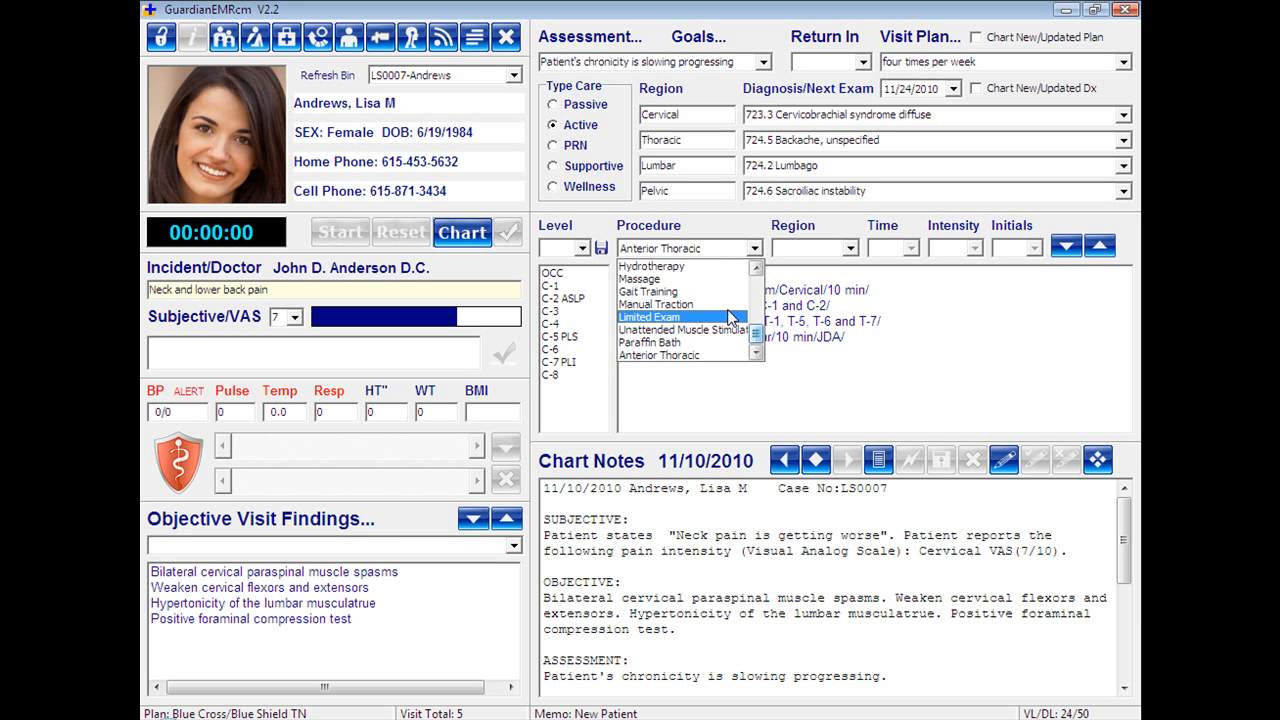
pyautogui.click(714, 385)
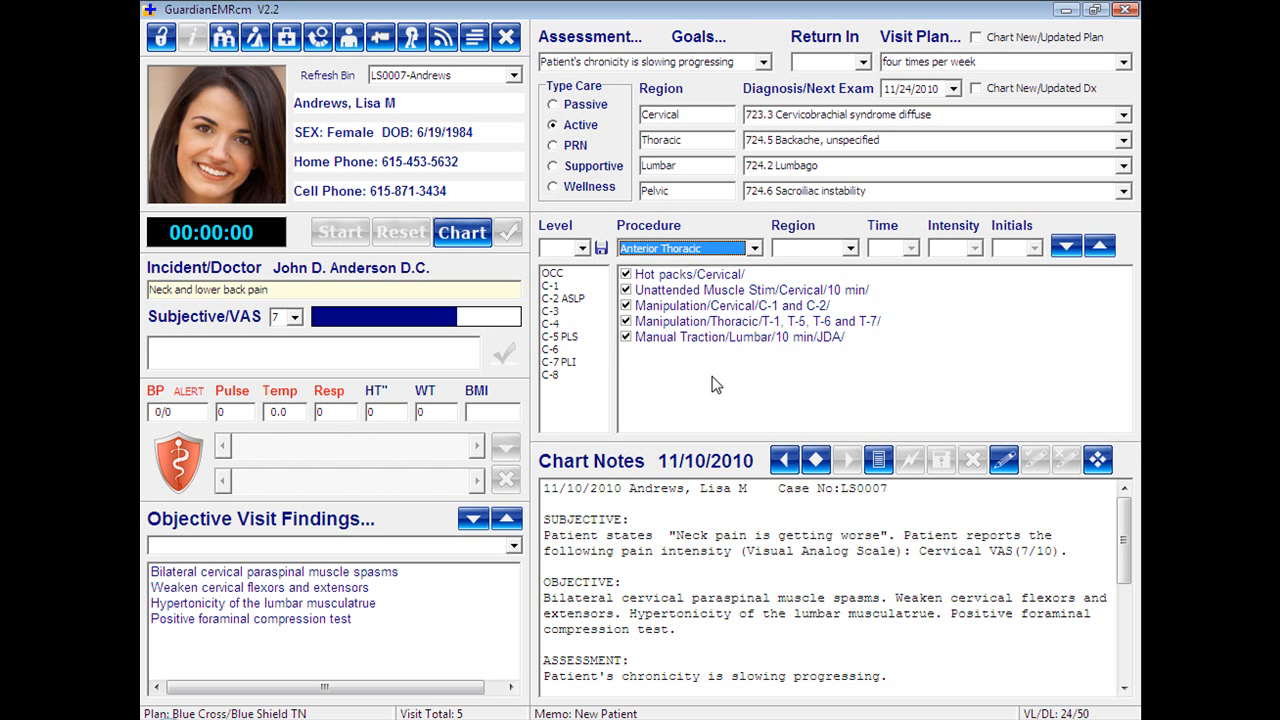